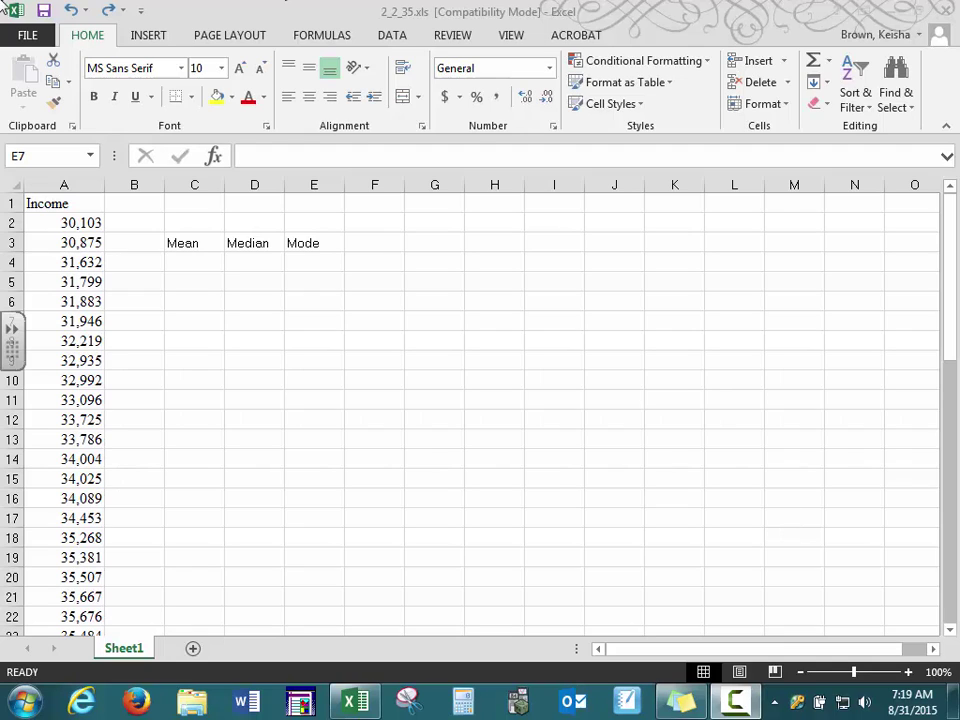
left_click(200, 262)
left_click(191, 244)
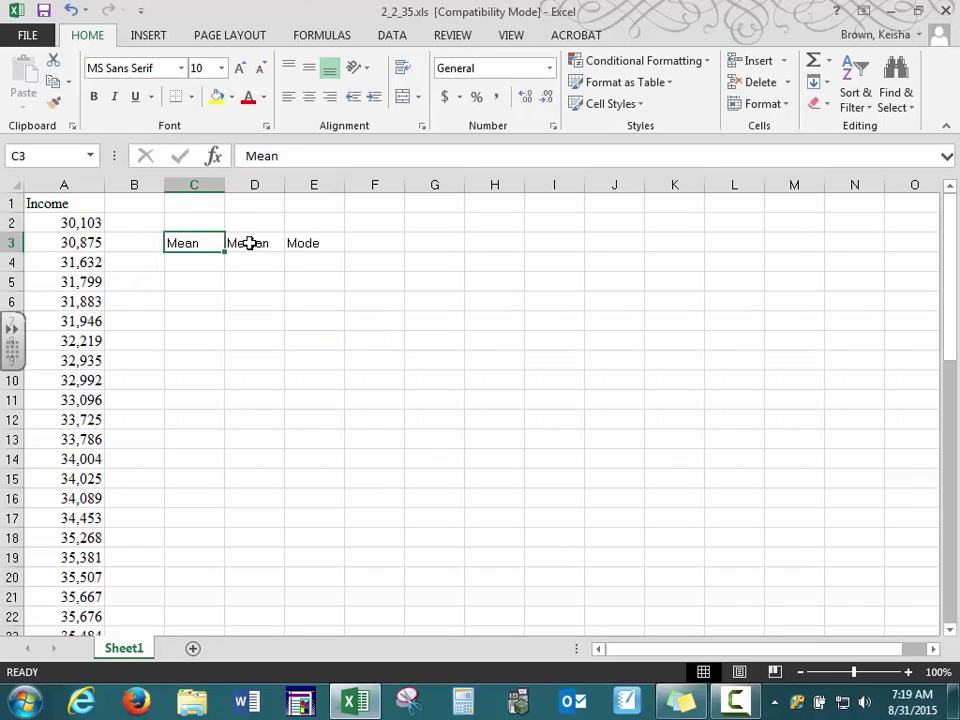
left_click(253, 242)
left_click(304, 242)
left_click(236, 241)
left_click(193, 242)
left_click(68, 243)
left_click(210, 266)
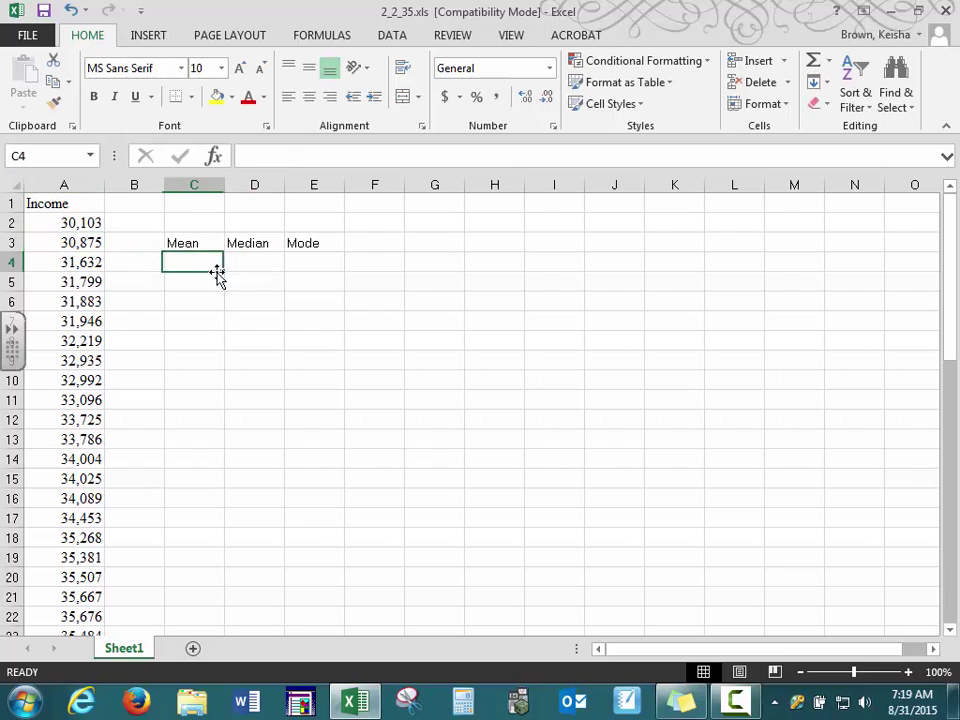
Step: Set the font size of C3:E5 to 16 and autofit column D to its heading
left_click_drag(195, 246, 327, 281)
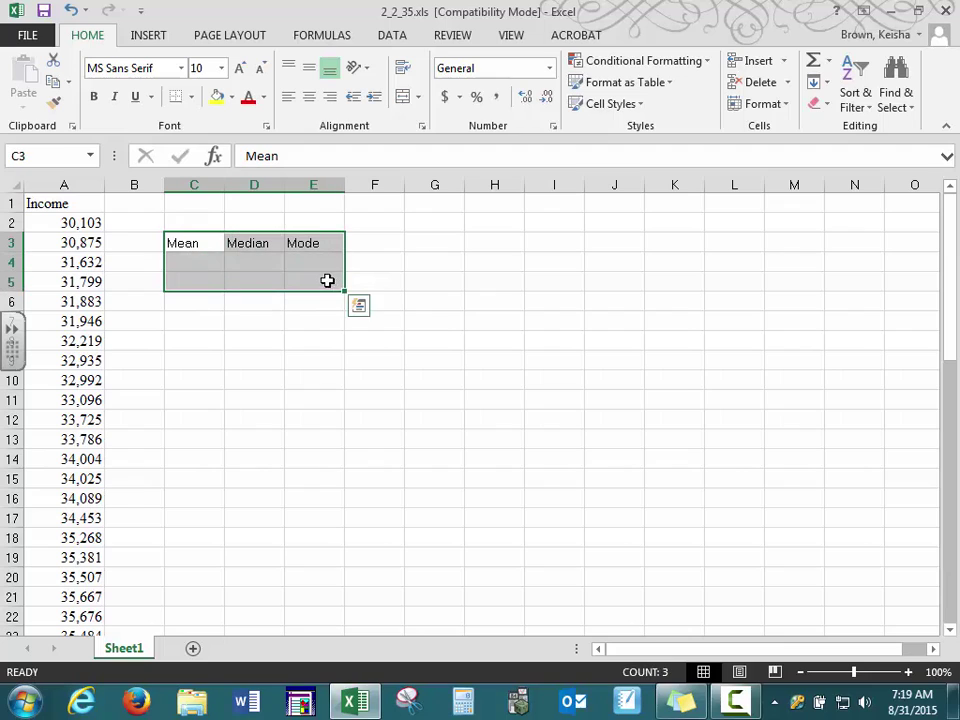
left_click(221, 68)
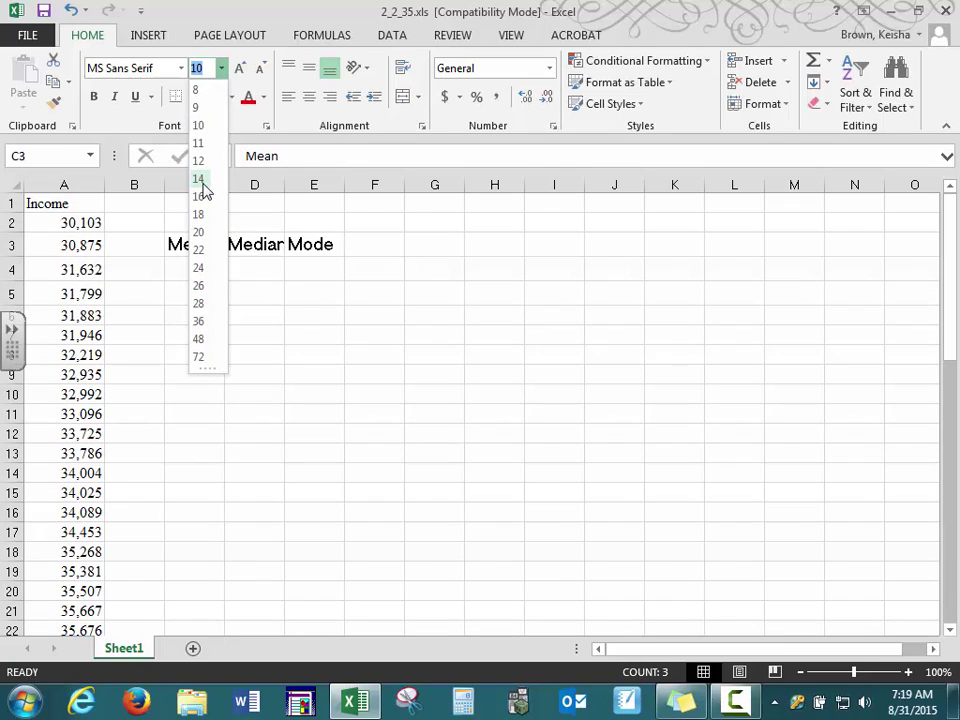
left_click(203, 197)
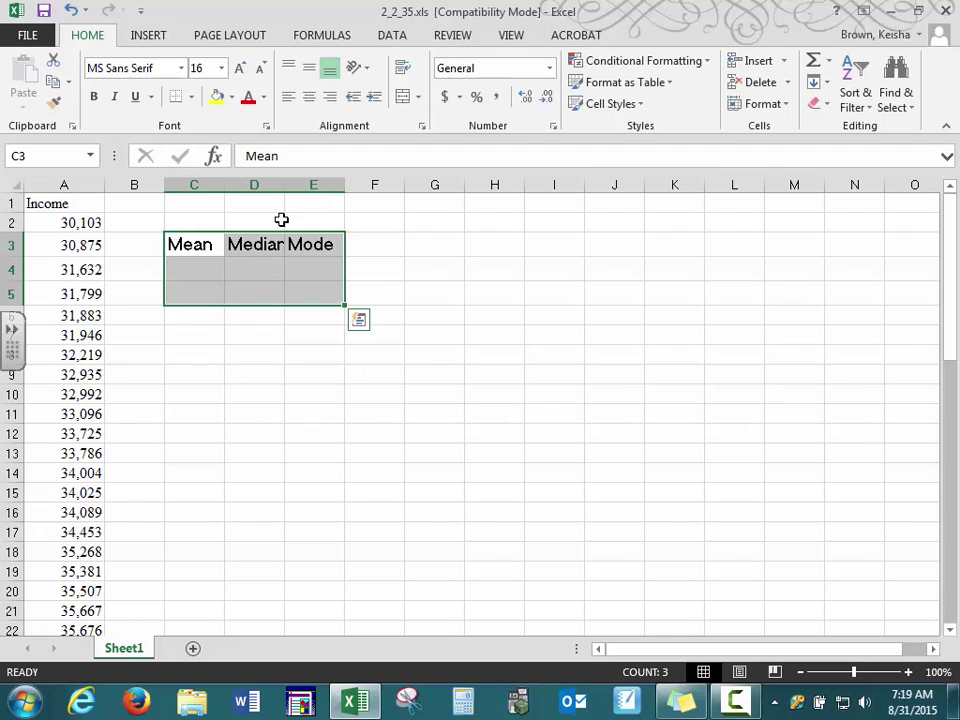
double_click(287, 185)
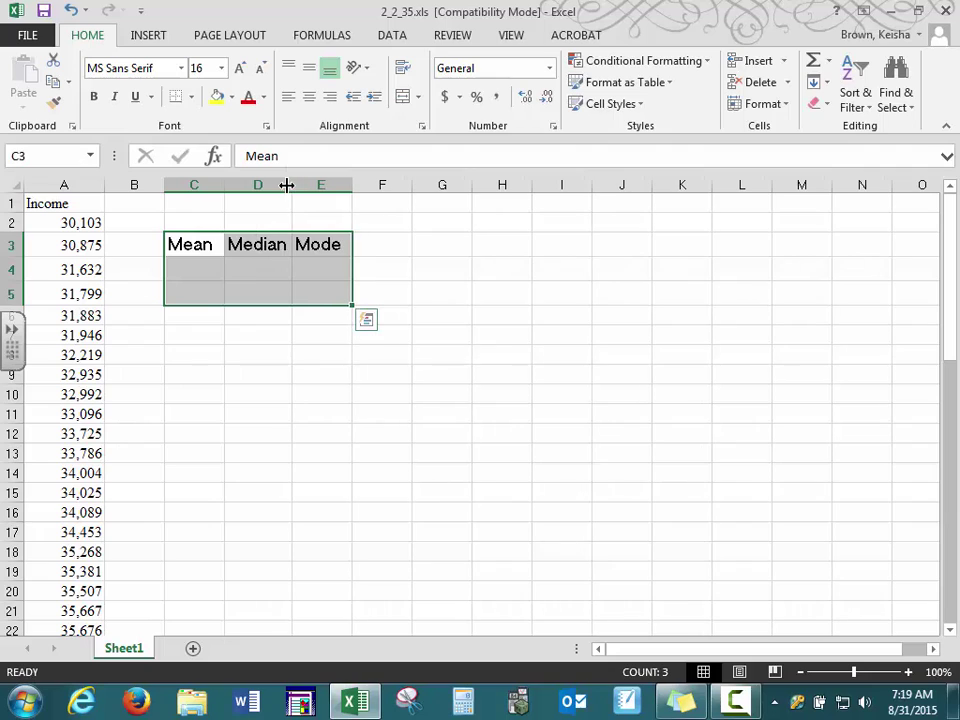
Step: Calculate the mean income in C4 by hand with the formula =SUM(A2:A52)/51
left_click(245, 262)
left_click(218, 265)
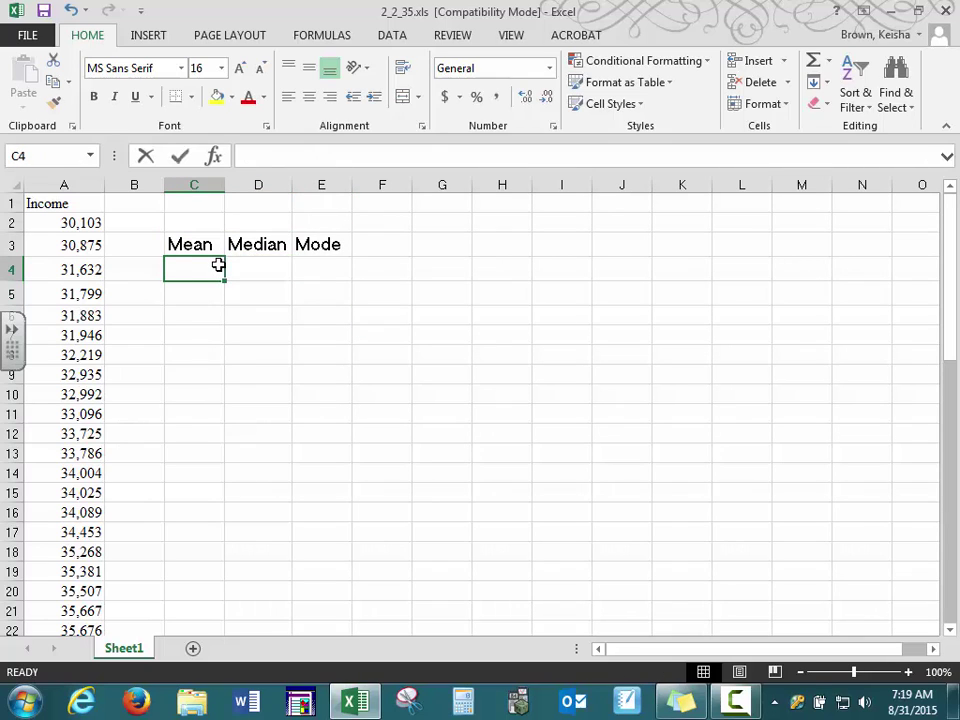
type("=")
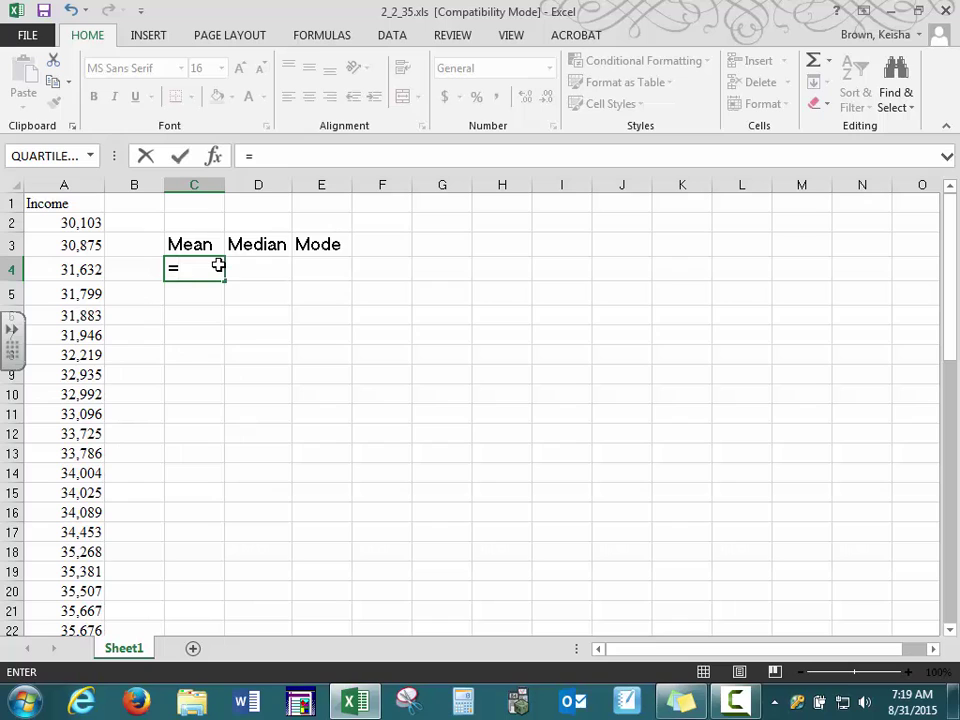
type("sum(")
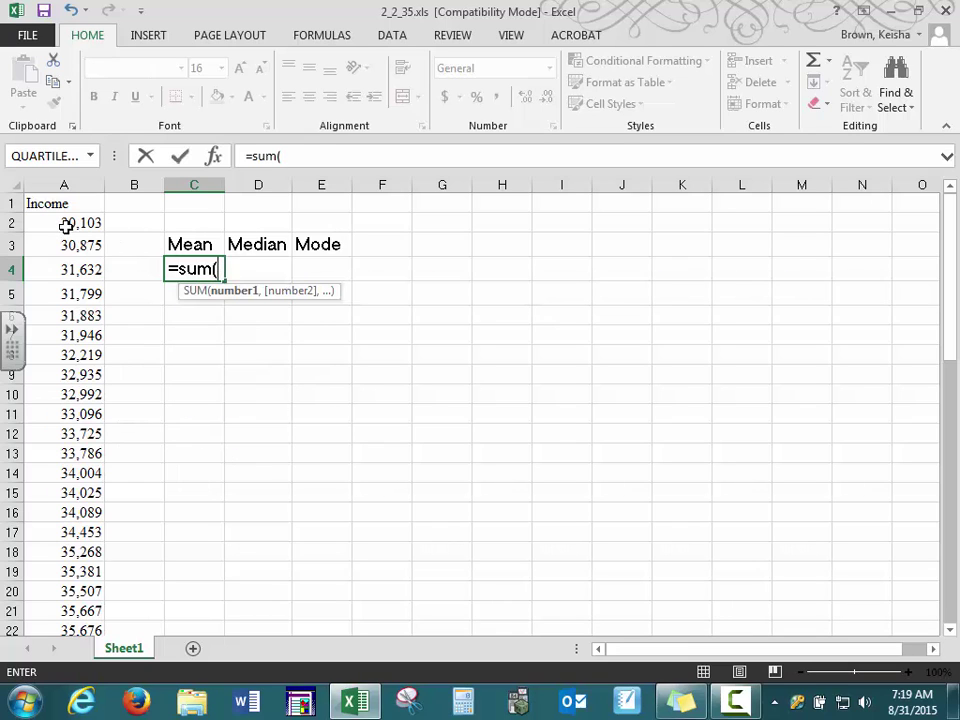
left_click_drag(65, 227, 65, 596)
type(")")
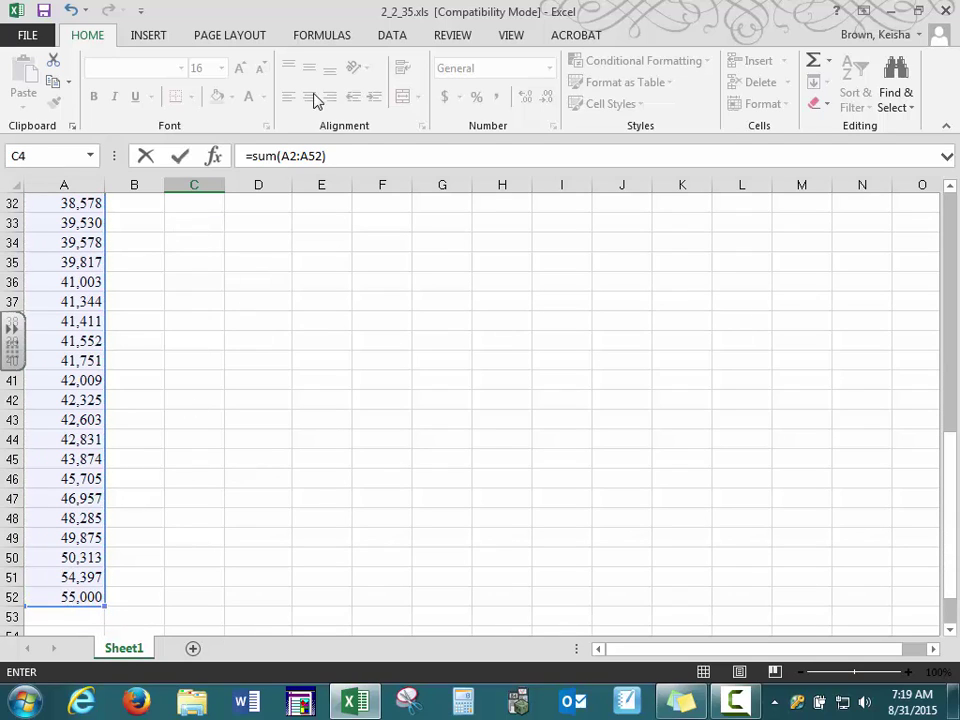
left_click(335, 155)
key("Return")
scroll(319, 238, "up", 2)
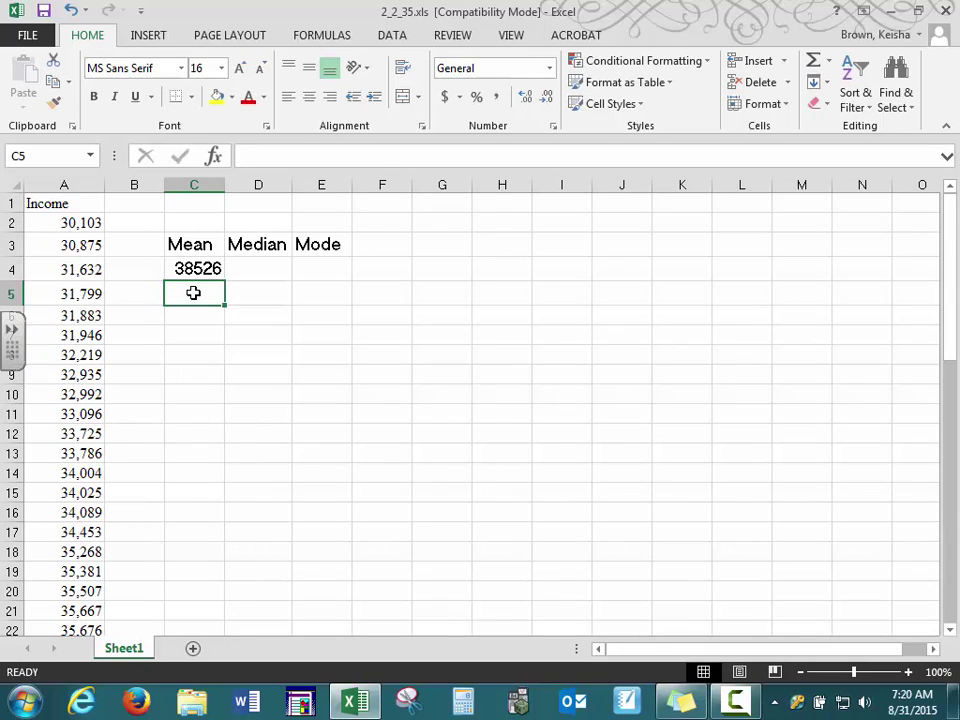
Step: Calculate the mean income in C5 with the formula =AVERAGE(A2:A52)
type("=")
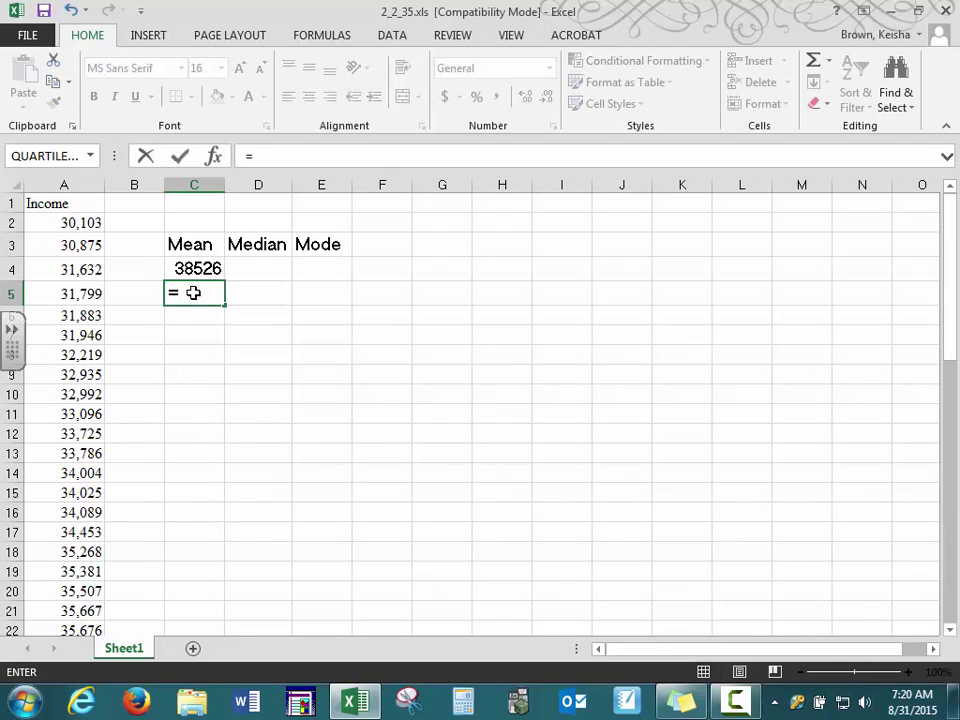
type("av")
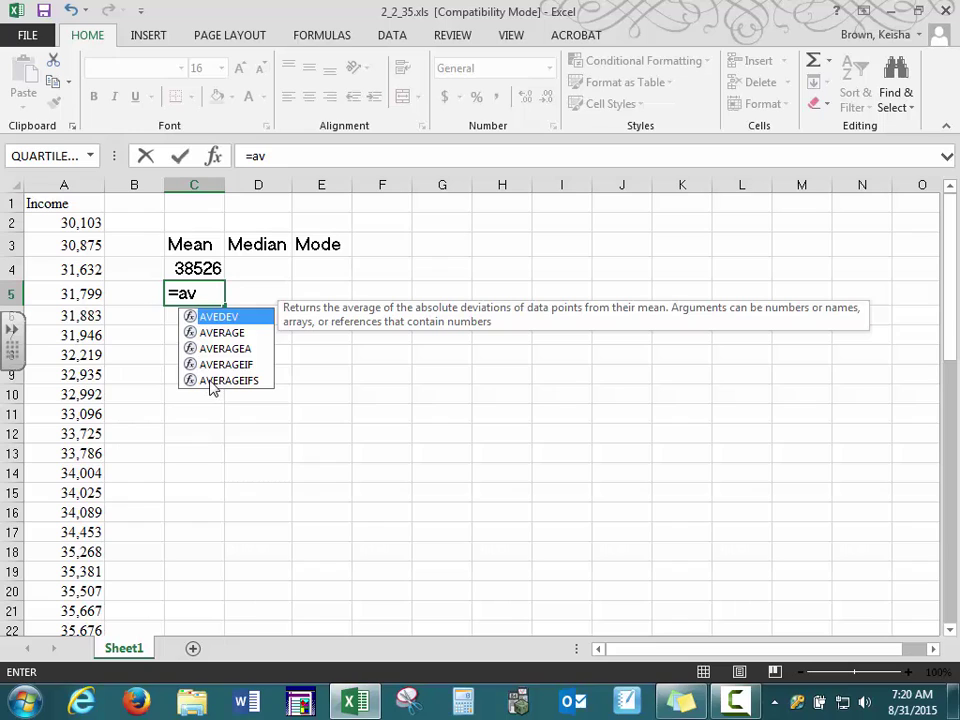
left_click(218, 332)
left_click(213, 350)
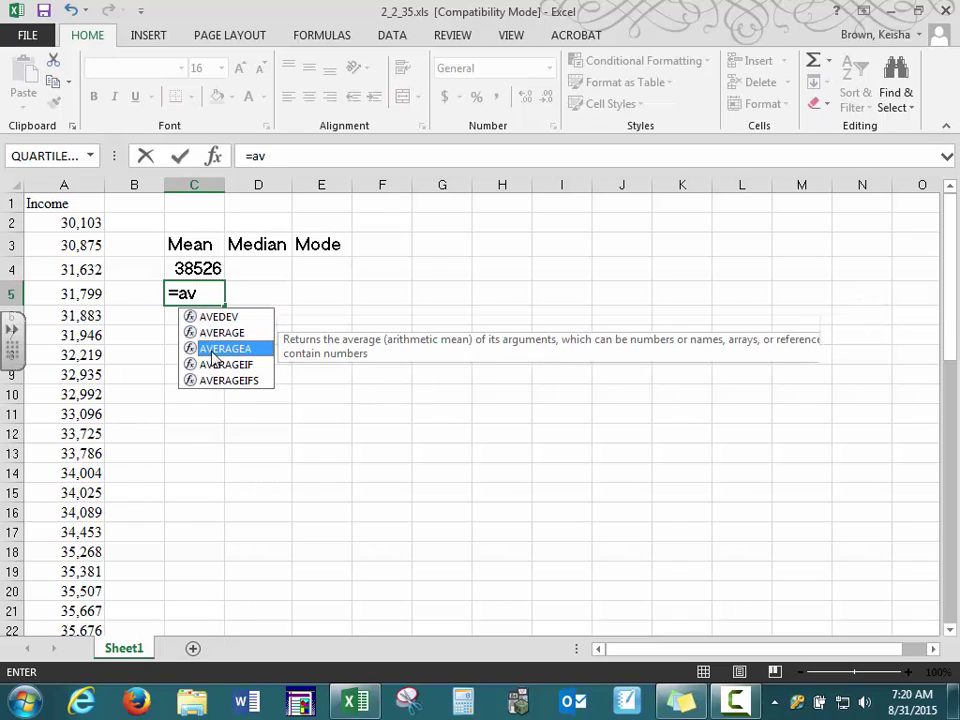
left_click(214, 364)
left_click(214, 380)
double_click(219, 332)
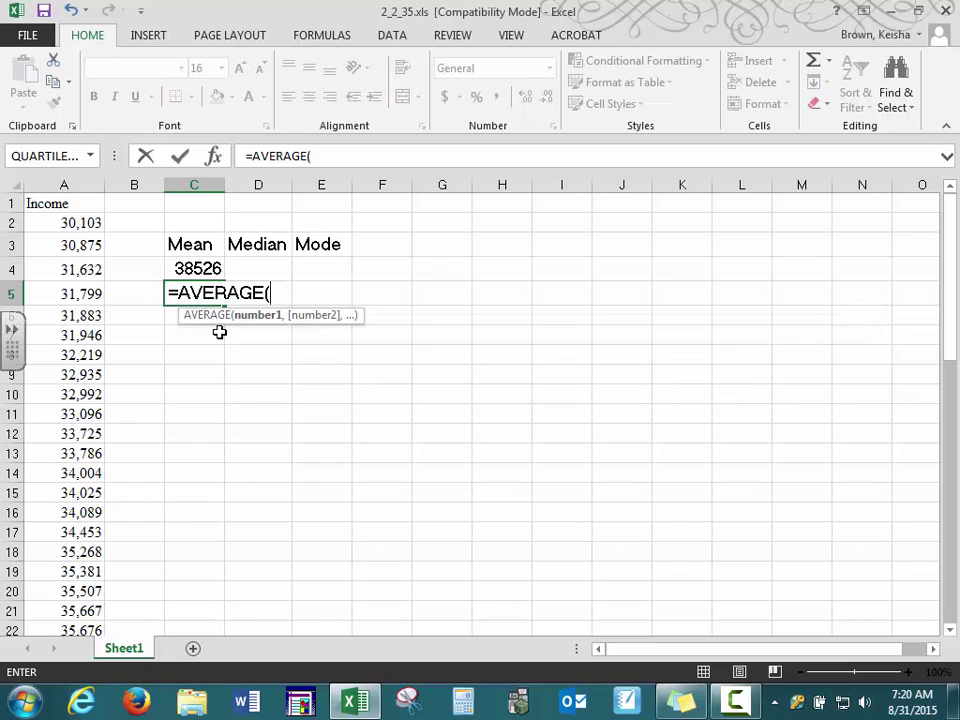
left_click_drag(85, 224, 71, 596)
key("Return")
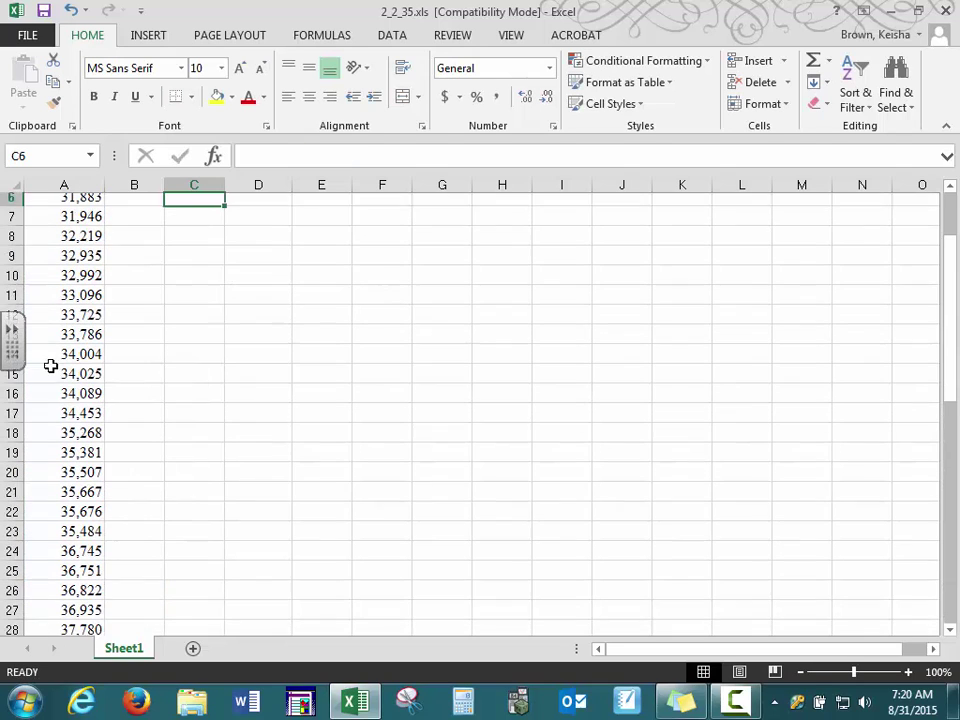
scroll(319, 261, "up", 2)
Step: Widen column C and display the AVERAGE result in C5 with two decimal places
left_click_drag(226, 183, 264, 184)
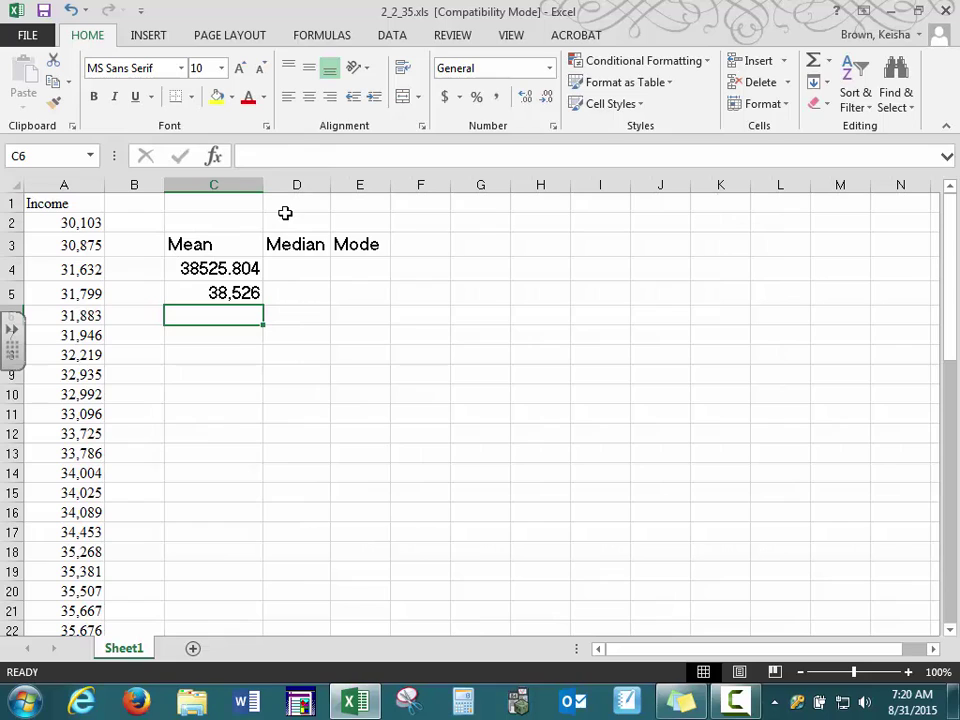
left_click(231, 268)
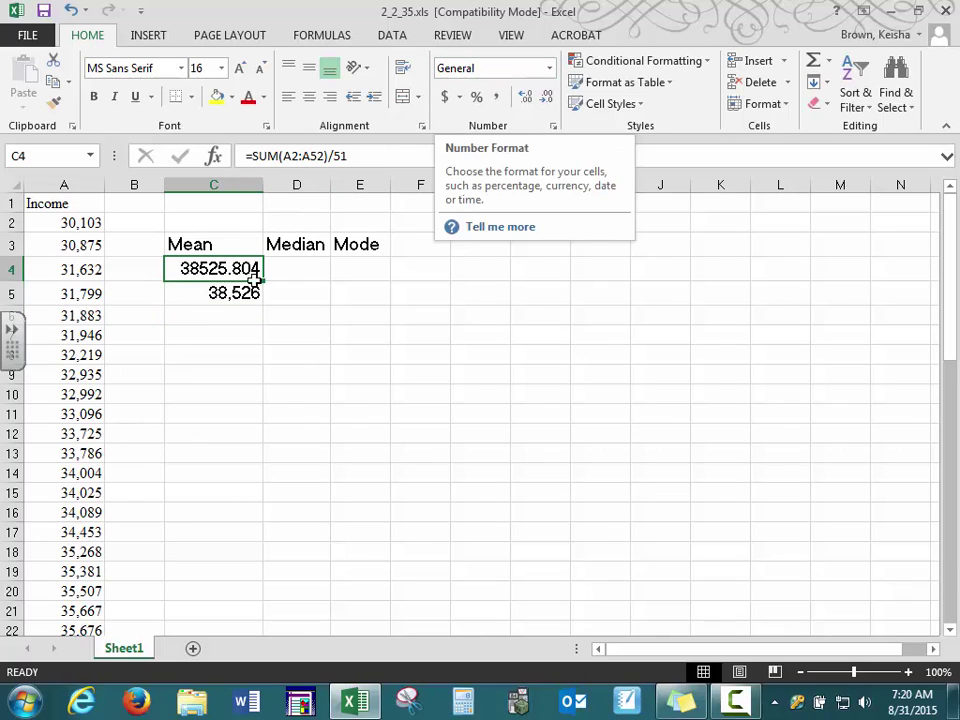
left_click(219, 293)
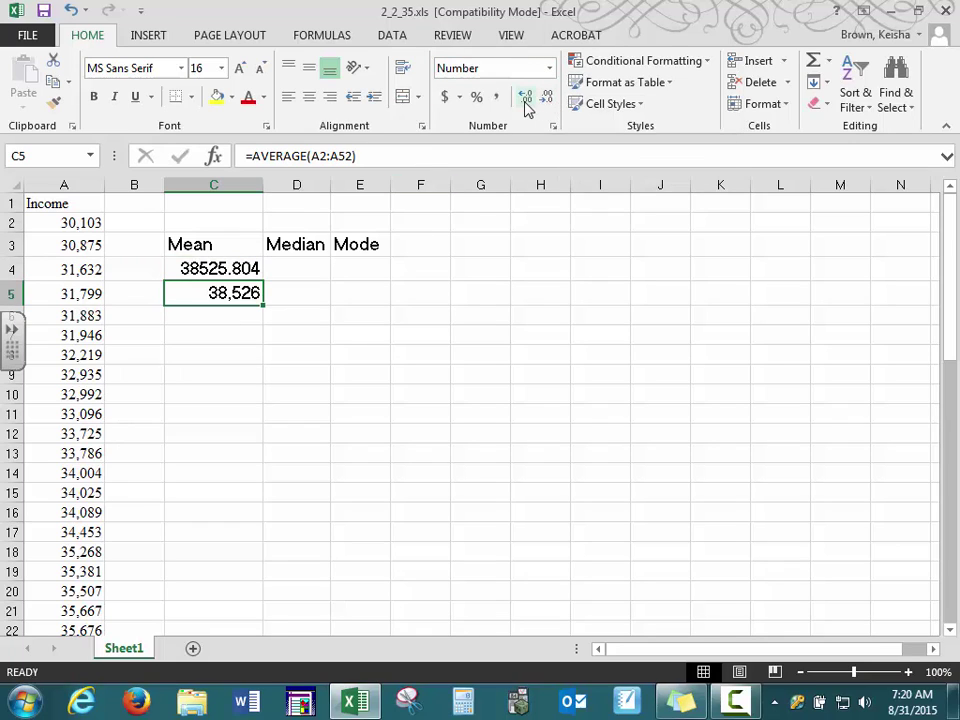
left_click(525, 100)
left_click(525, 100)
left_click(525, 100)
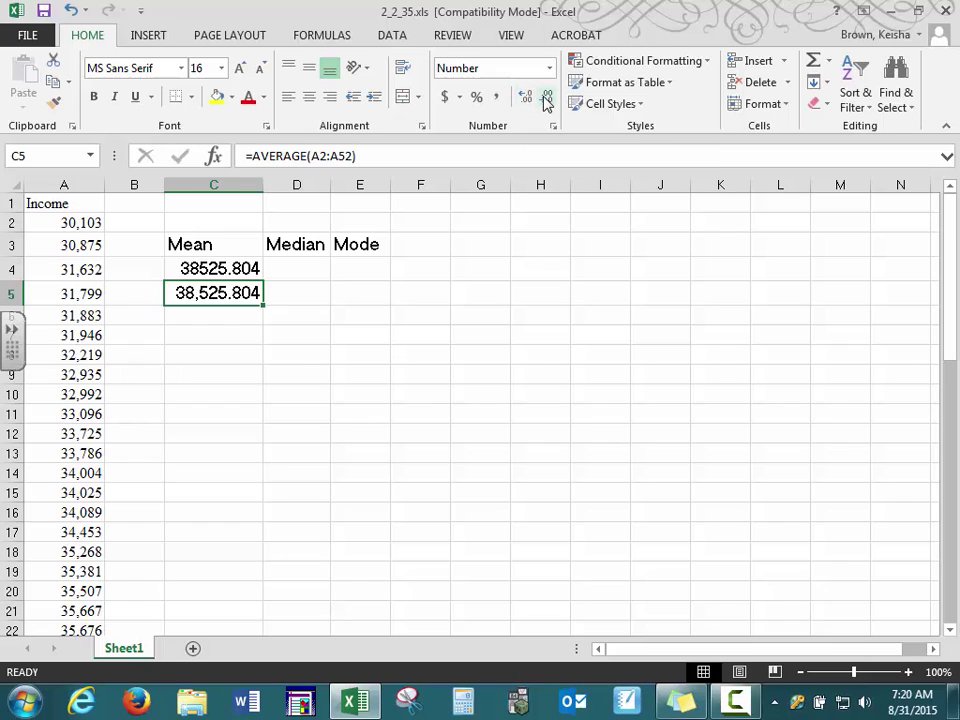
left_click(547, 99)
Step: Format the mean in C4 as dollar Accounting with two decimal places and autofit column C
left_click(238, 268)
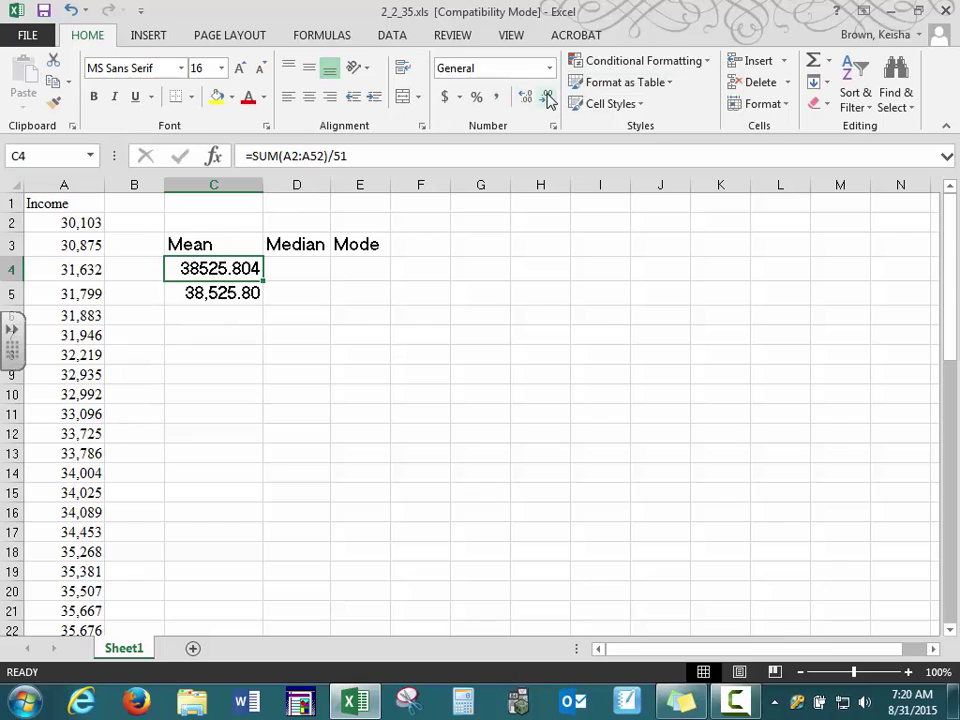
left_click(547, 99)
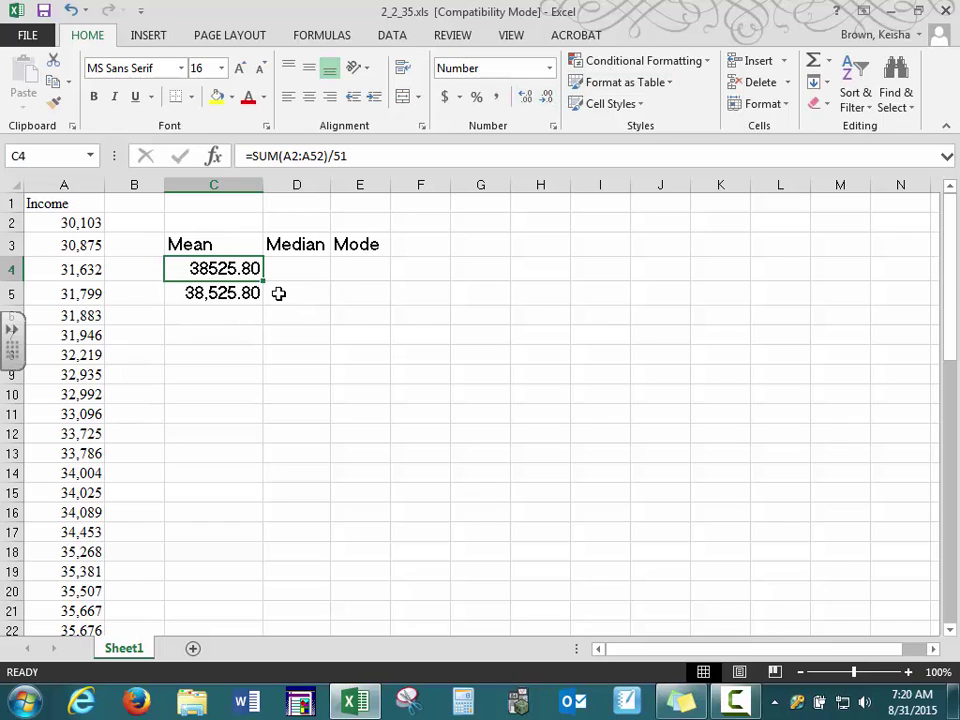
left_click(444, 99)
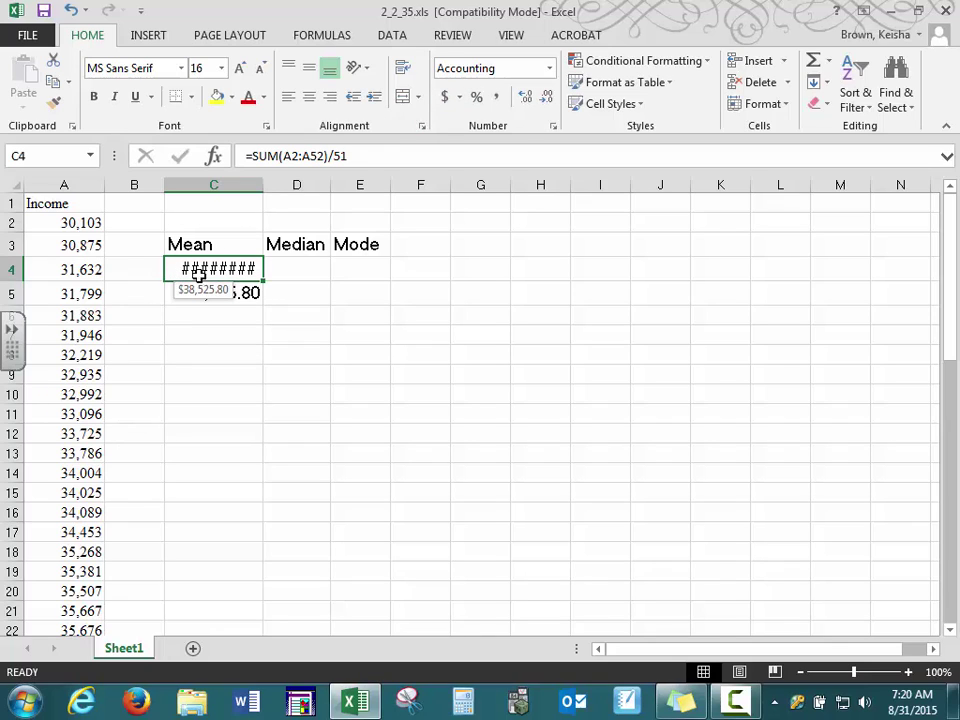
double_click(264, 184)
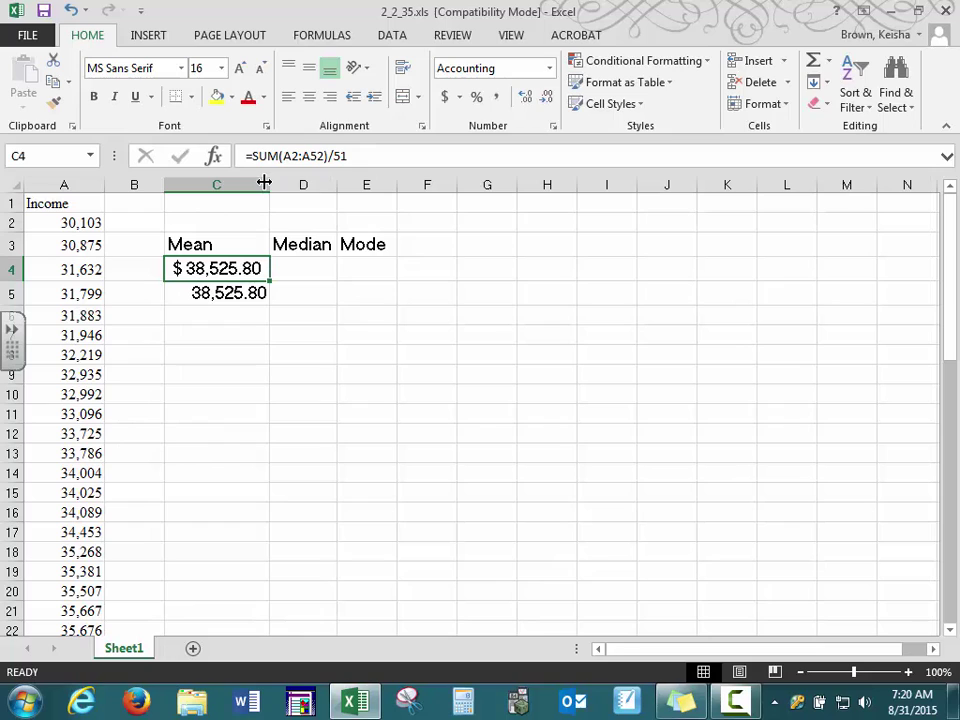
Step: Calculate the median of the column A income values in D4 with the MEDIAN function
left_click(308, 269)
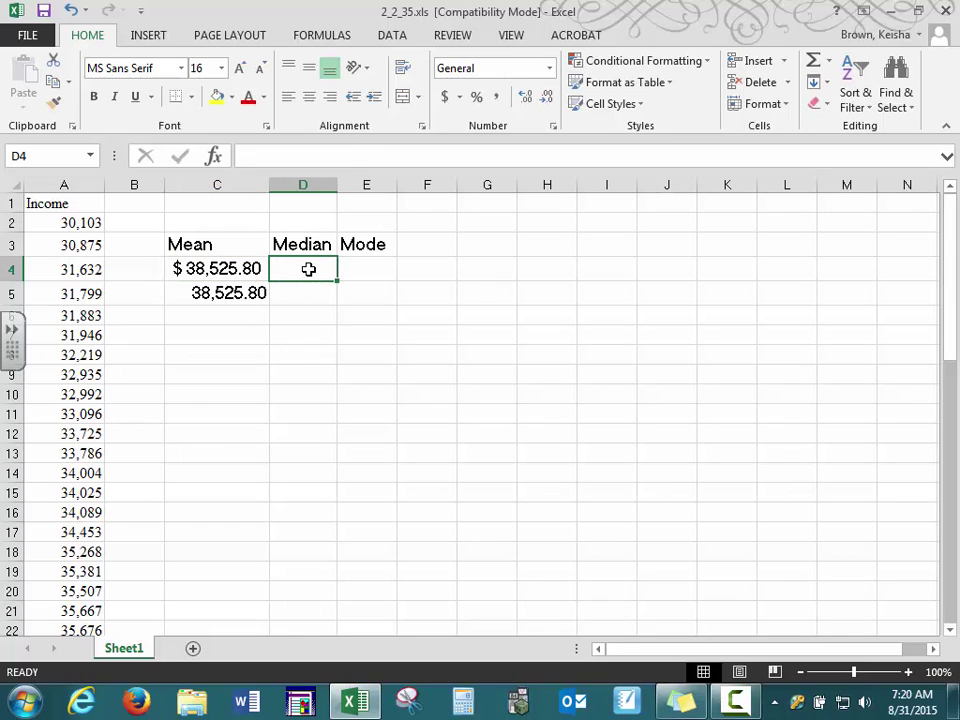
type("=median(")
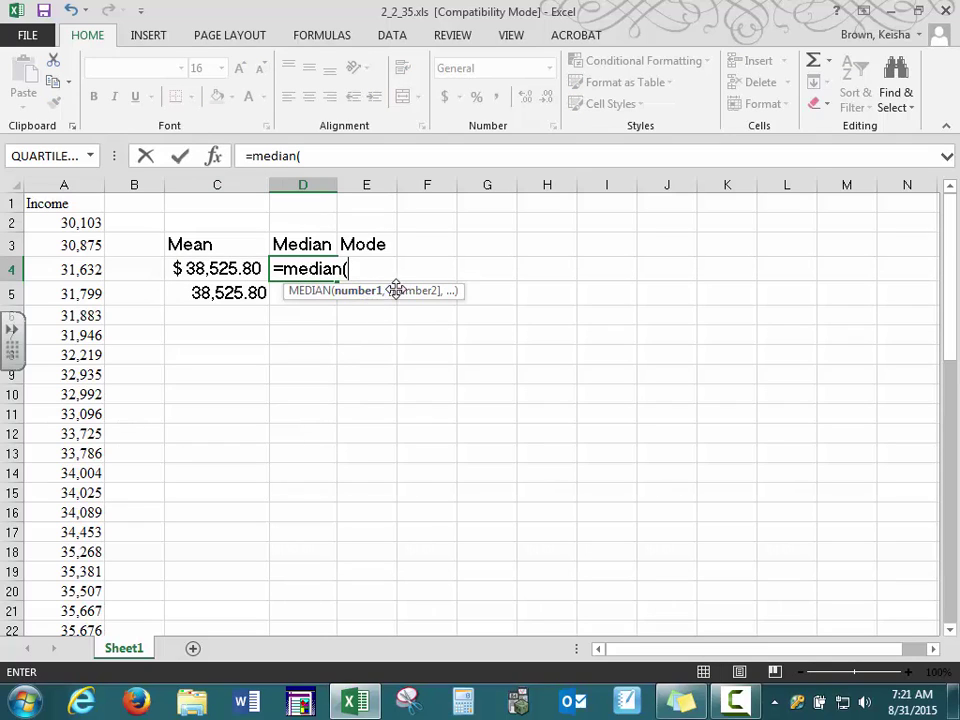
left_click_drag(78, 224, 87, 610)
key("Return")
Step: Calculate the mode of the column A income values in E4 with the MODE function
left_click(365, 269)
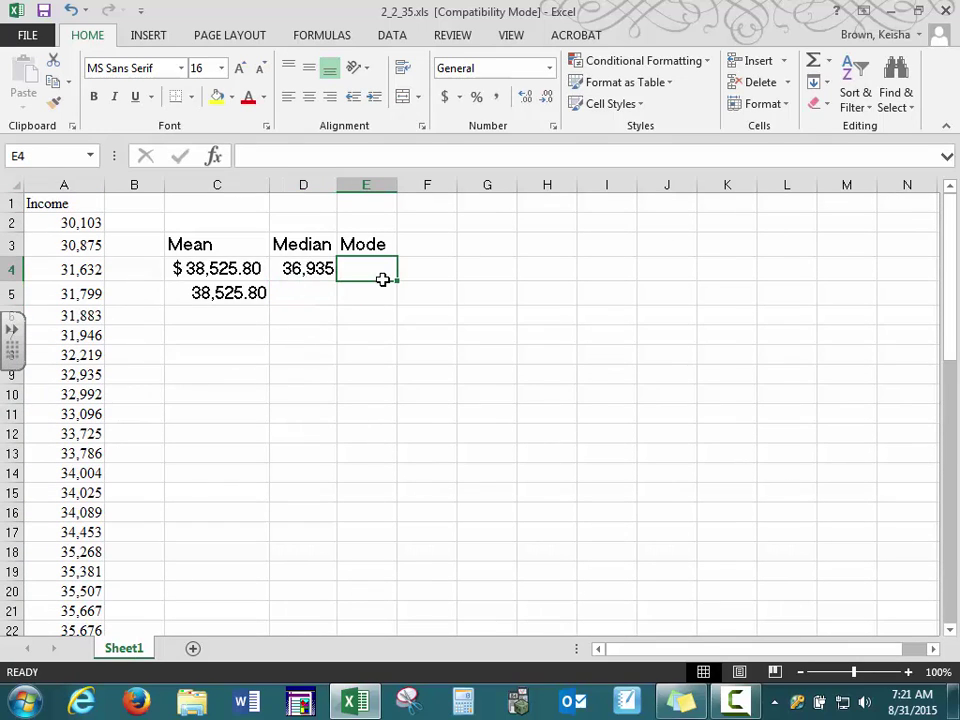
type("=mod")
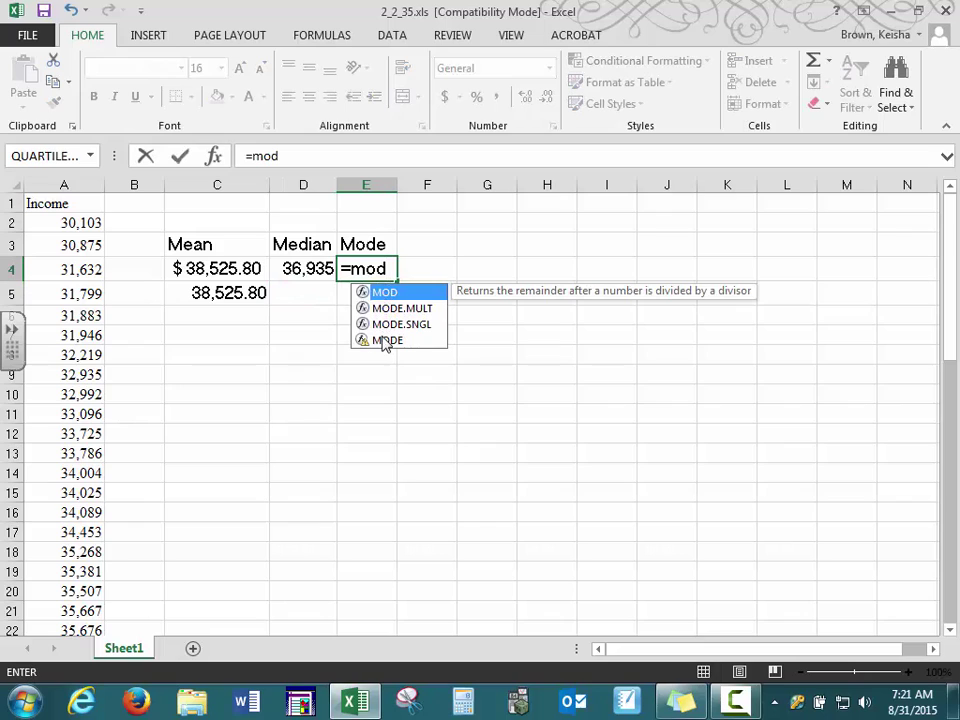
left_click(386, 312)
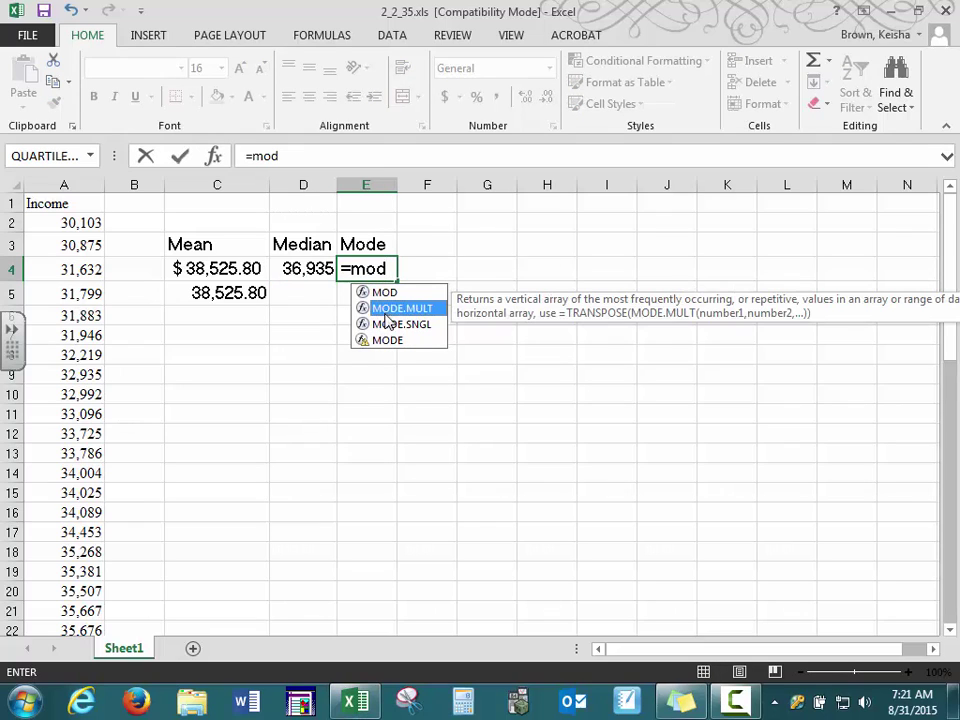
left_click(386, 330)
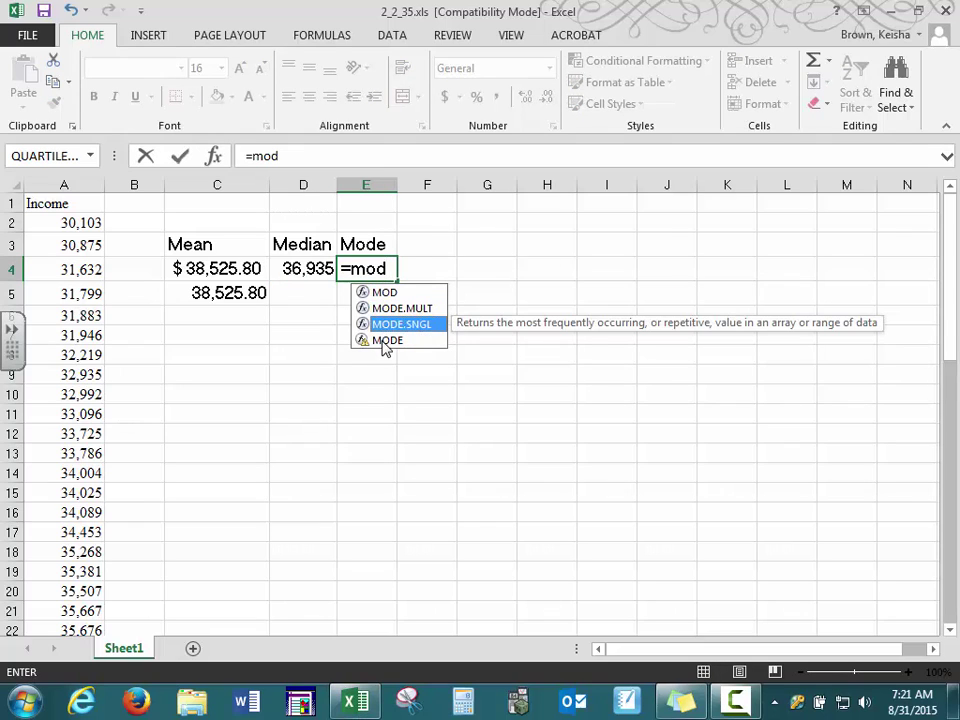
left_click(386, 341)
double_click(385, 341)
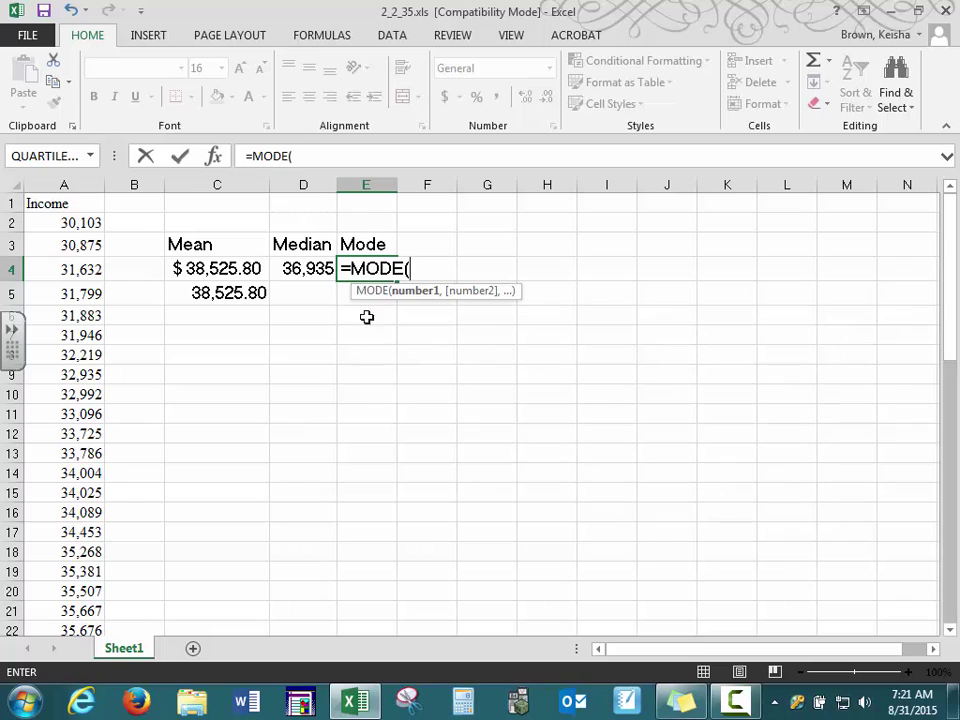
left_click_drag(47, 223, 71, 536)
key("Return")
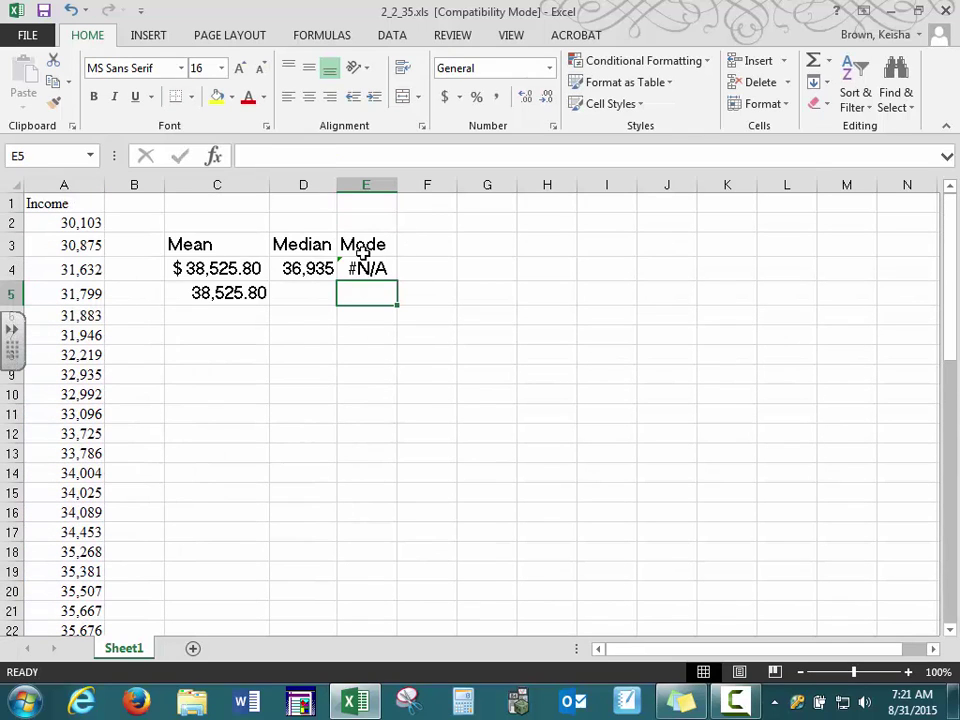
left_click(201, 339)
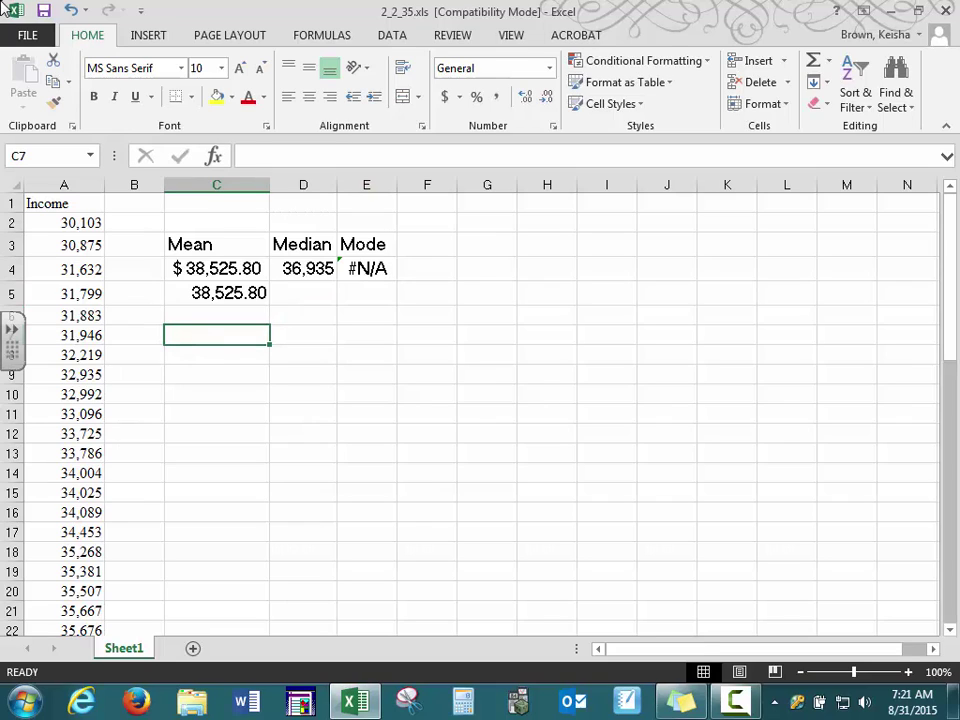
left_click(396, 36)
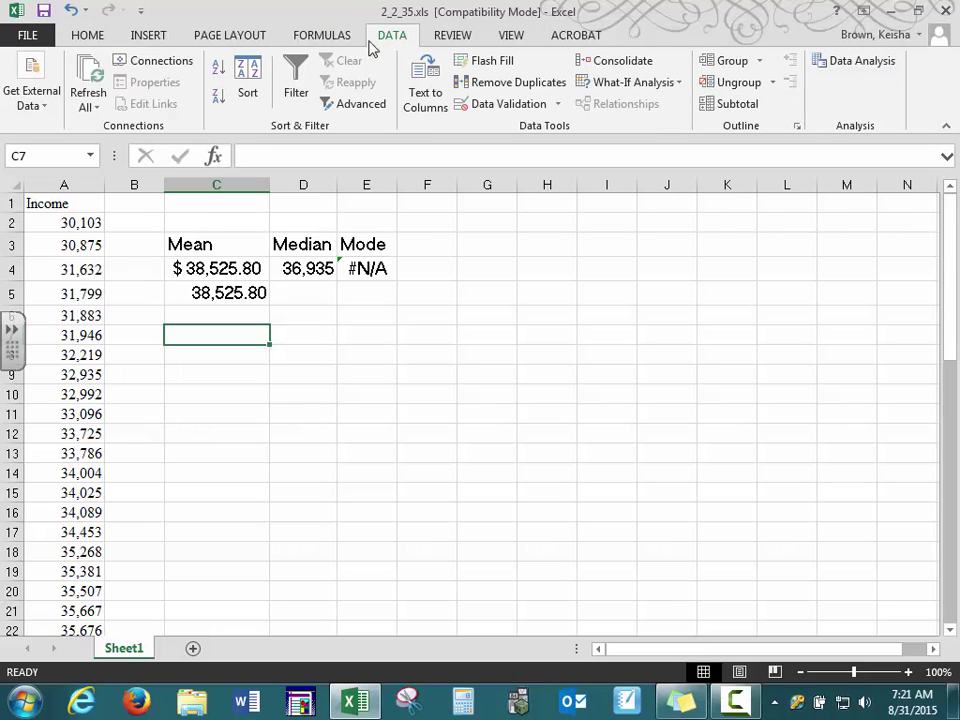
left_click(25, 38)
key("super+d")
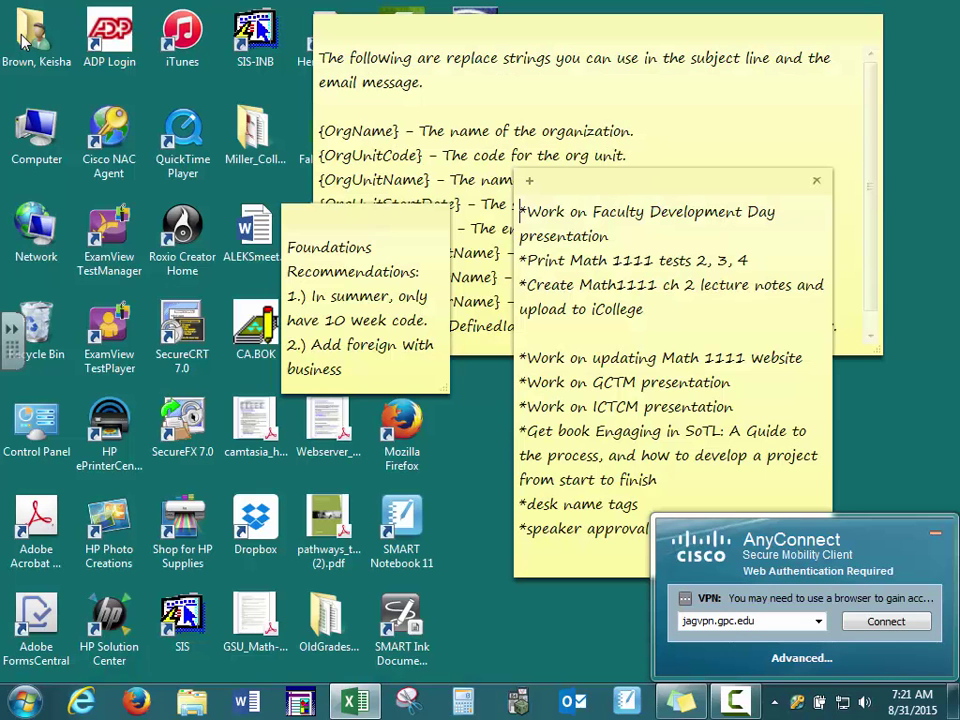
Step: Return to Excel and check in the Excel add-ins list that Analysis ToolPak is enabled
left_click(357, 704)
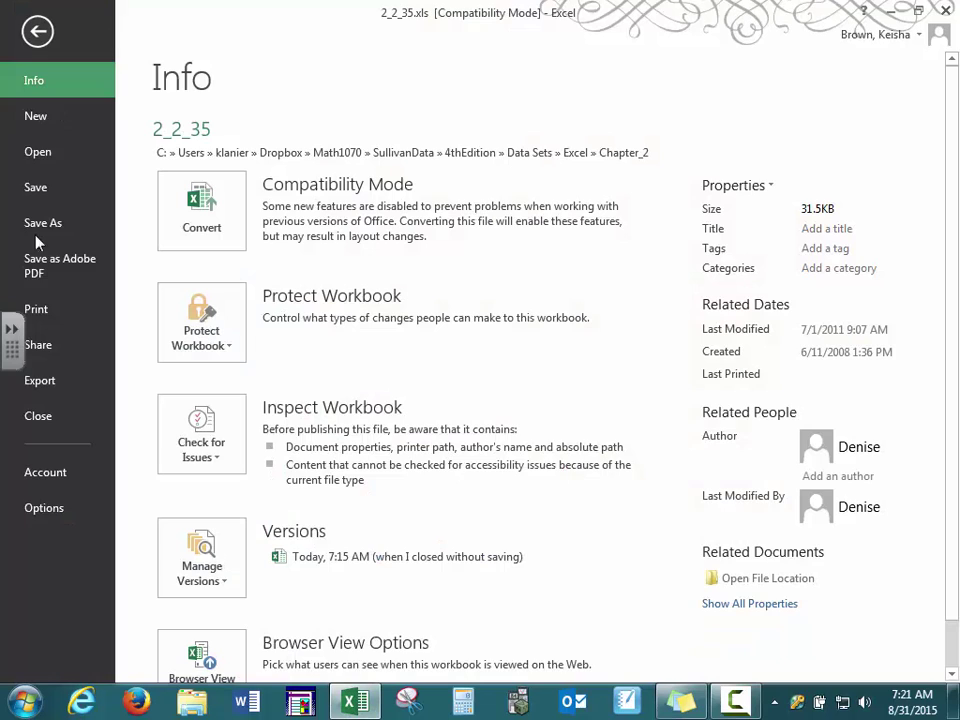
left_click(51, 510)
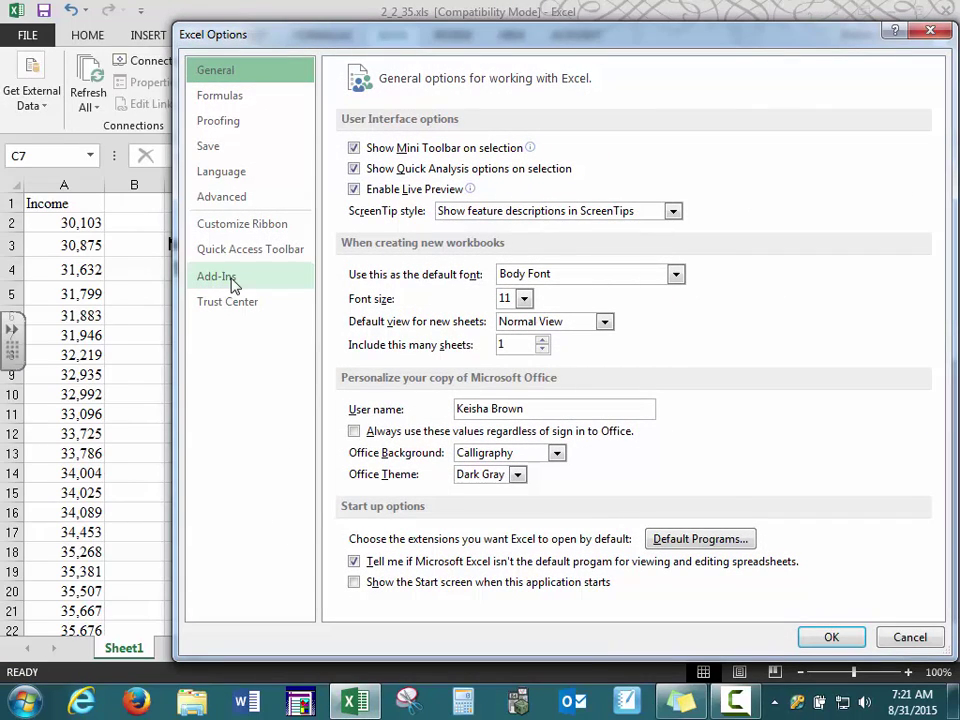
left_click(231, 282)
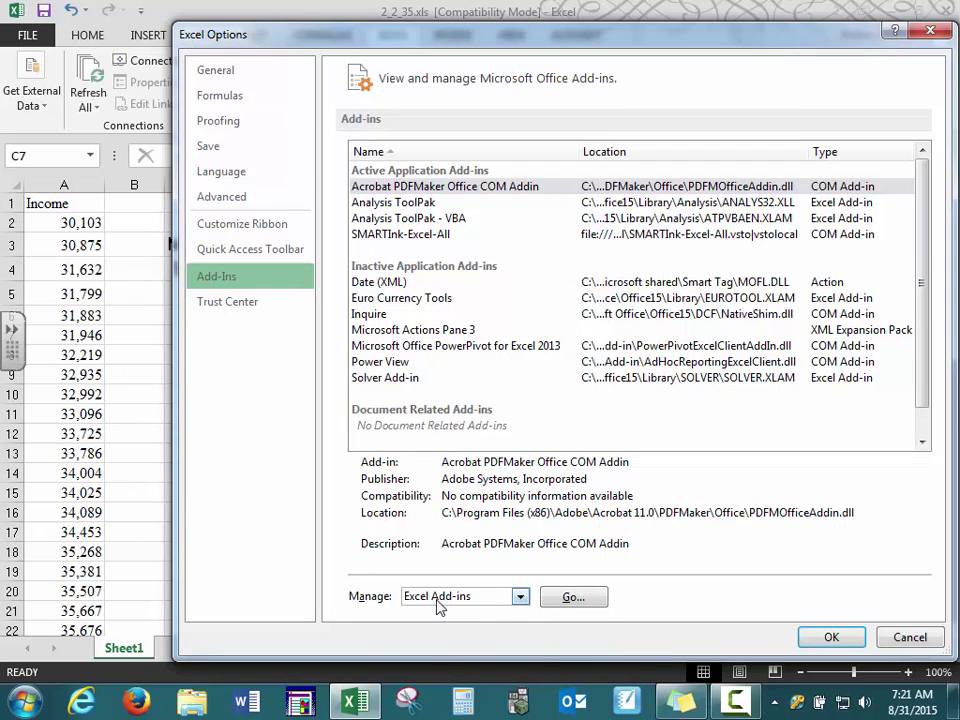
left_click(572, 597)
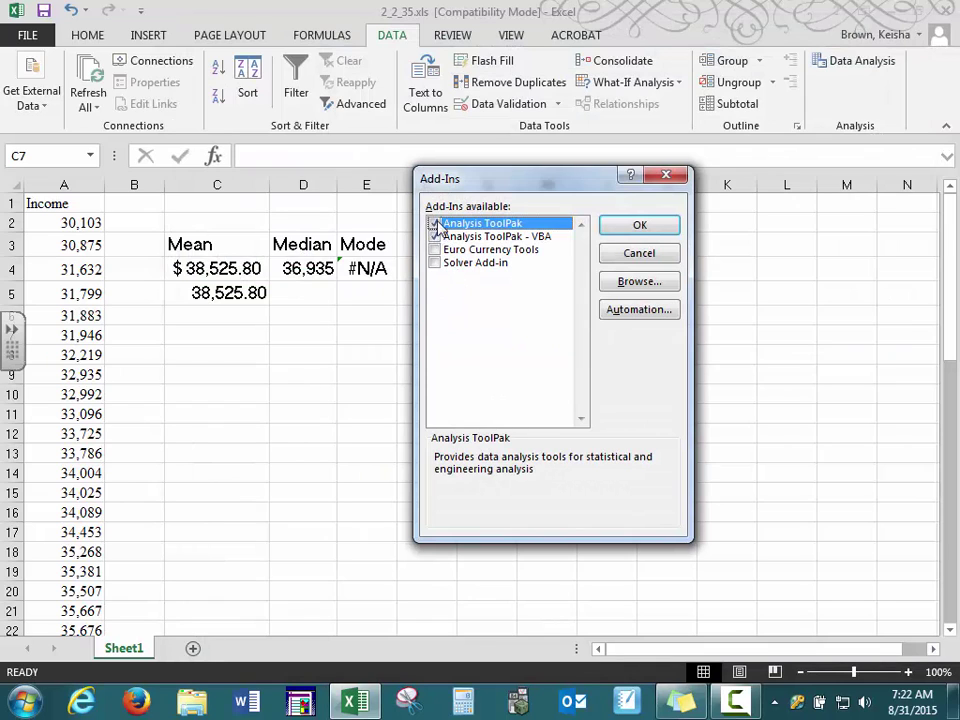
left_click(640, 226)
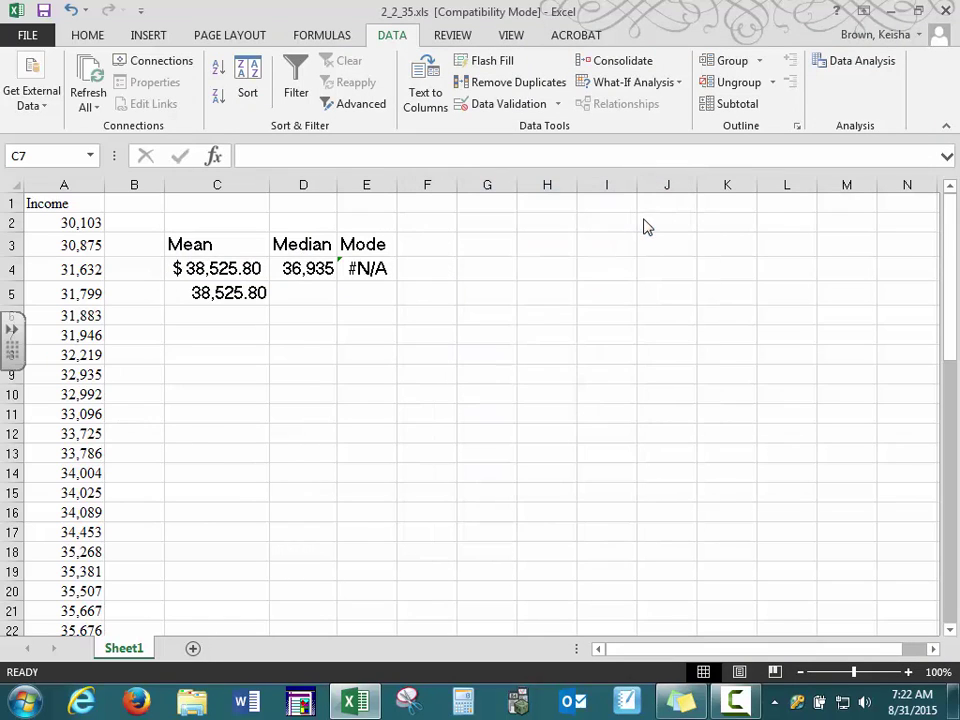
Step: Generate Descriptive Statistics for A2:A52, grouped by columns, with summary statistics output to D10:J21
left_click(860, 62)
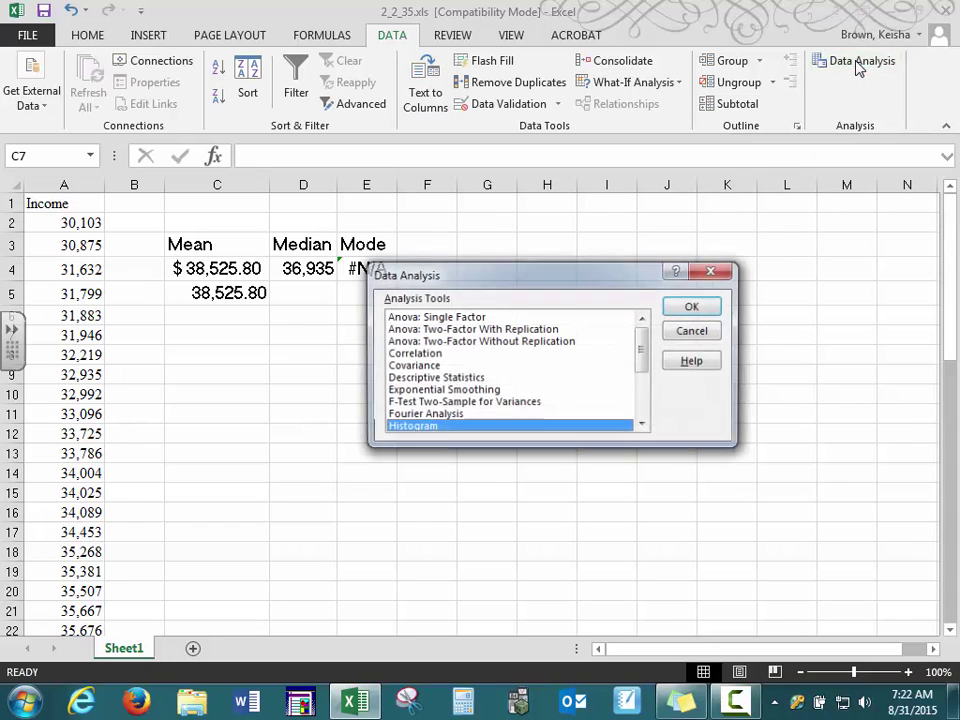
left_click(427, 378)
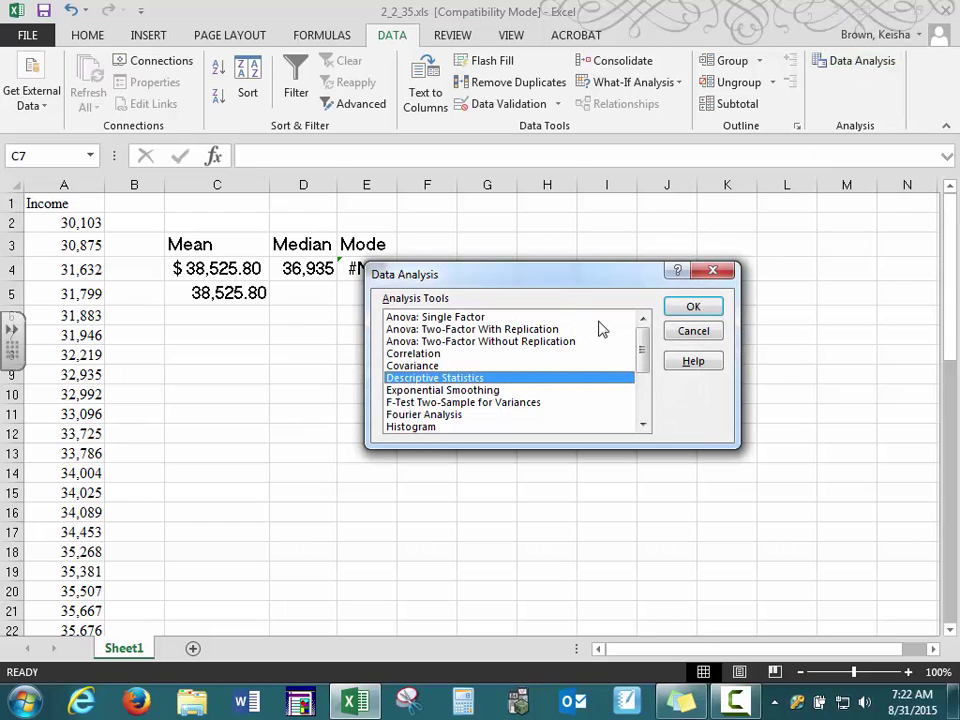
left_click(704, 306)
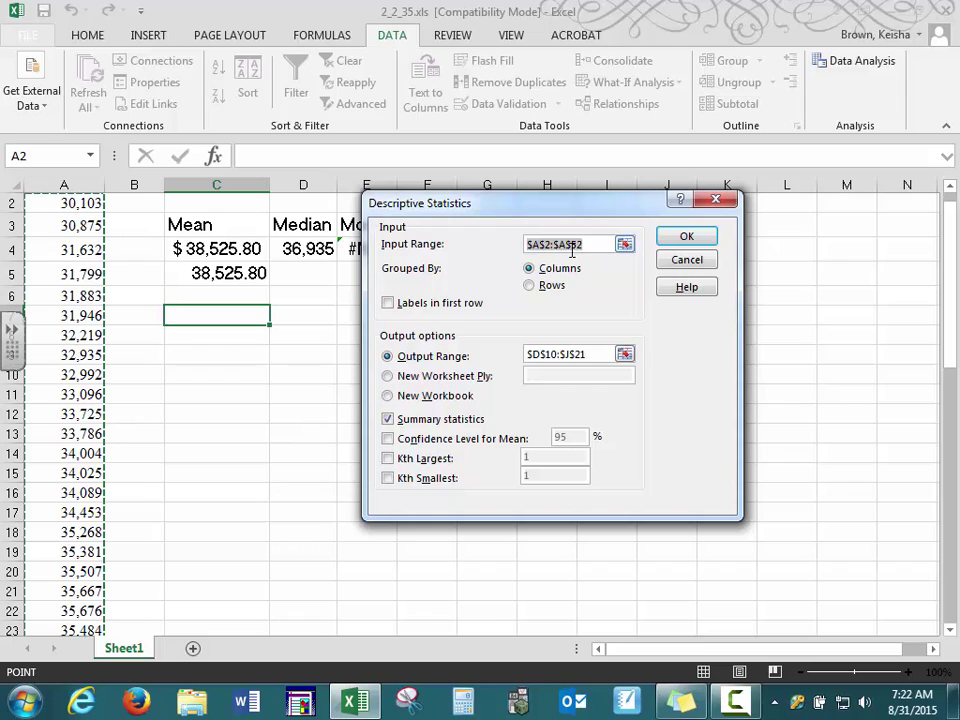
left_click(569, 354)
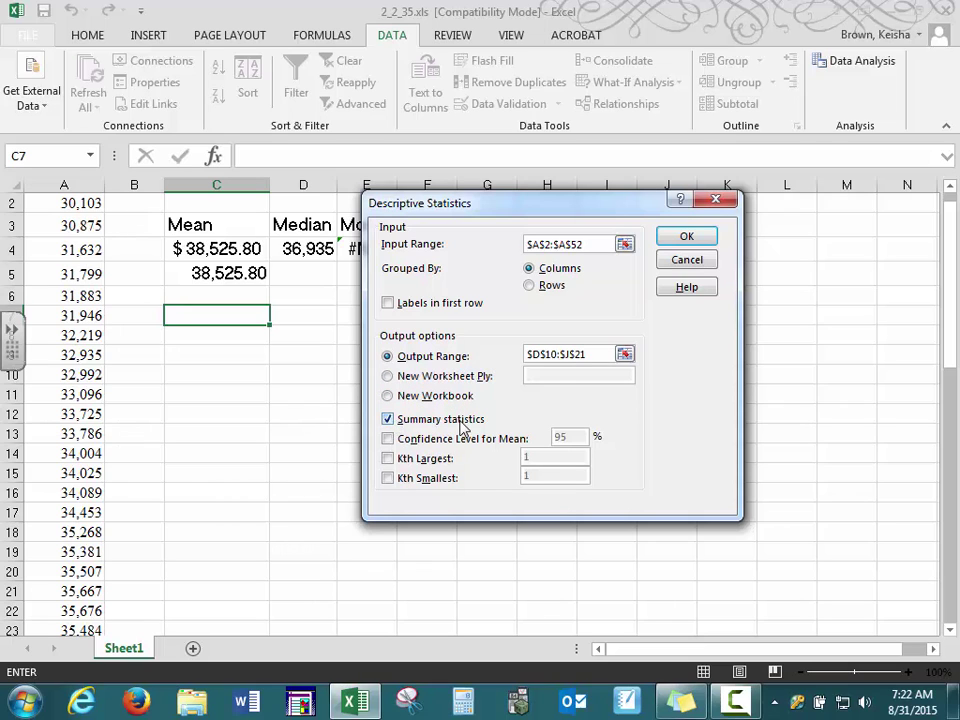
left_click(682, 232)
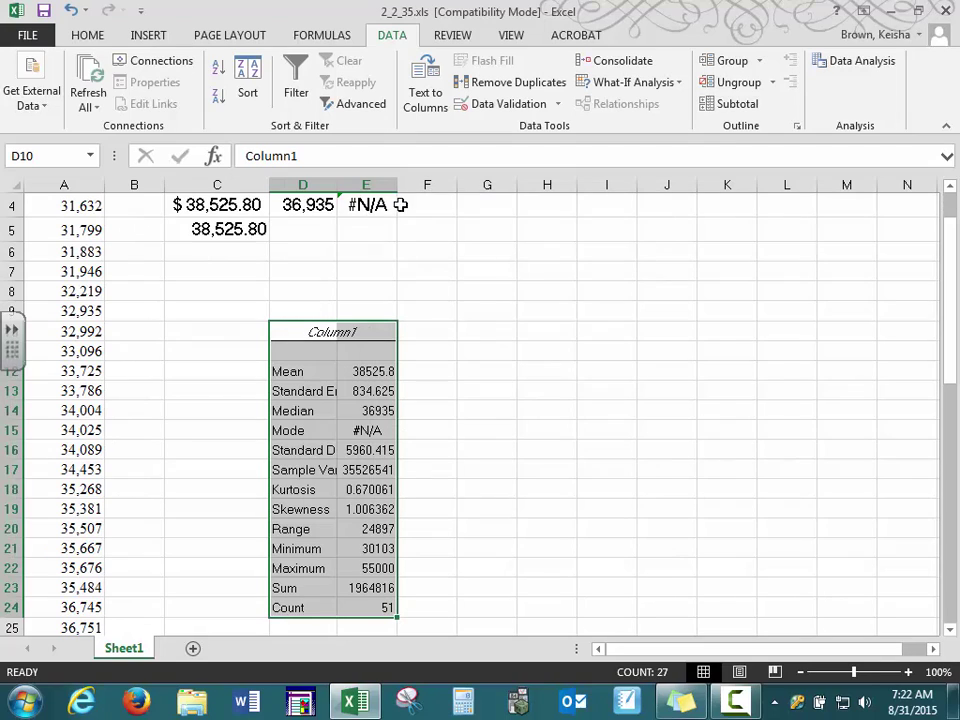
Step: Autofit columns D and E to the summary statistics table and deselect the table
double_click(337, 185)
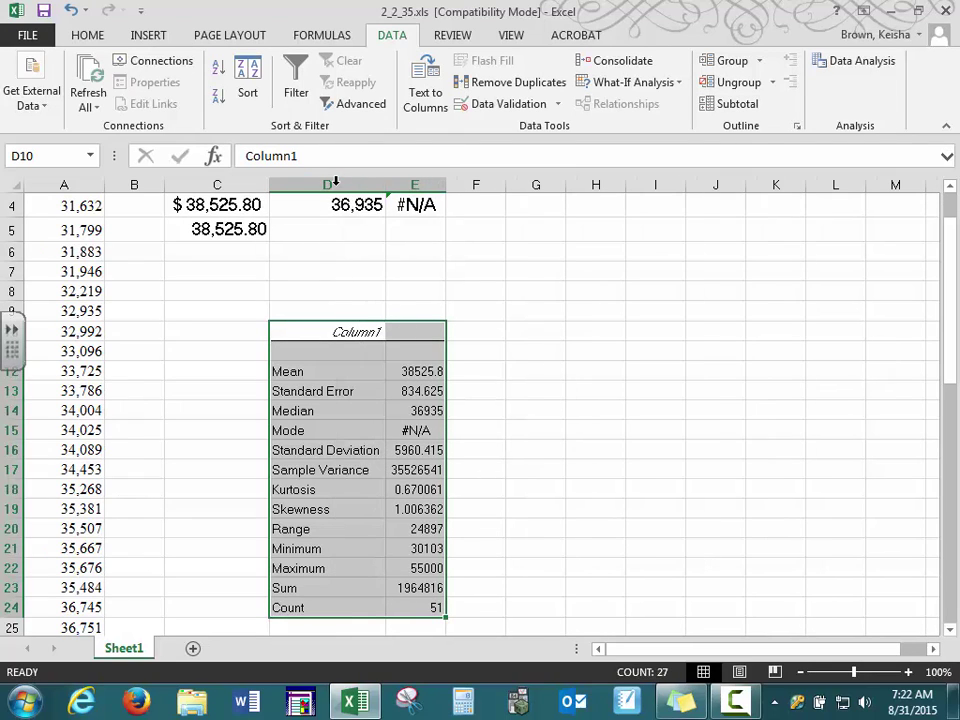
double_click(446, 185)
scroll(436, 381, "up", 1)
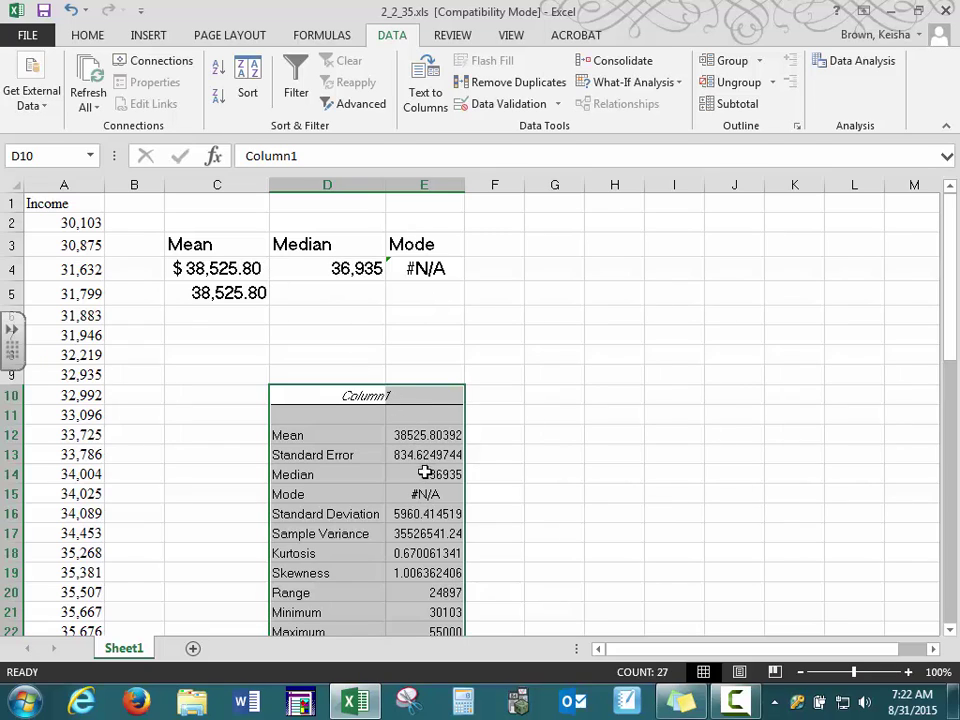
left_click(495, 224)
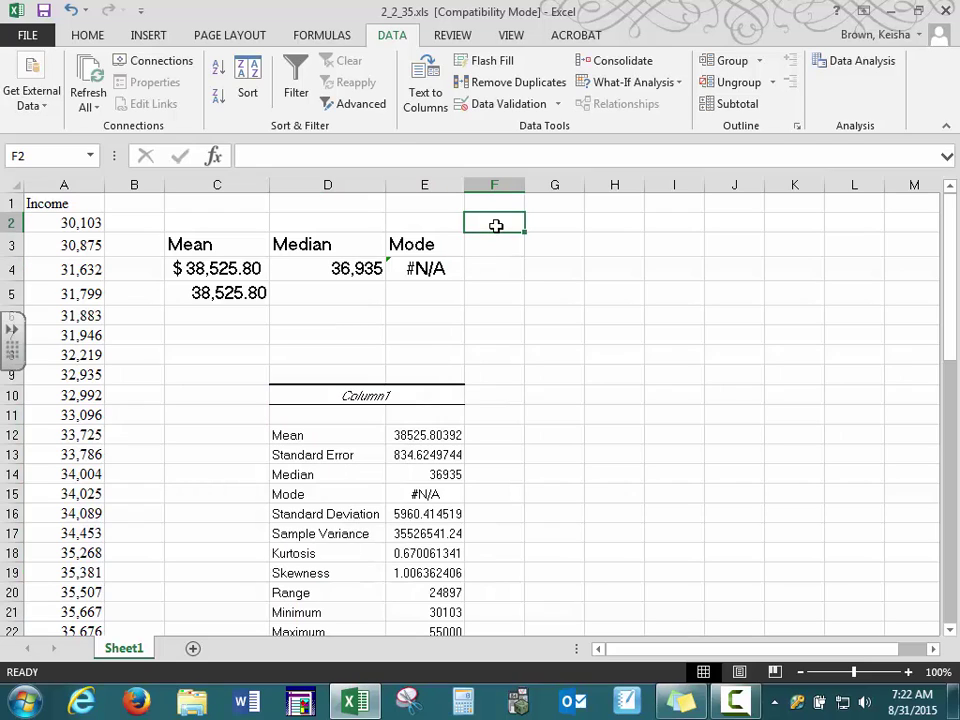
left_click(862, 62)
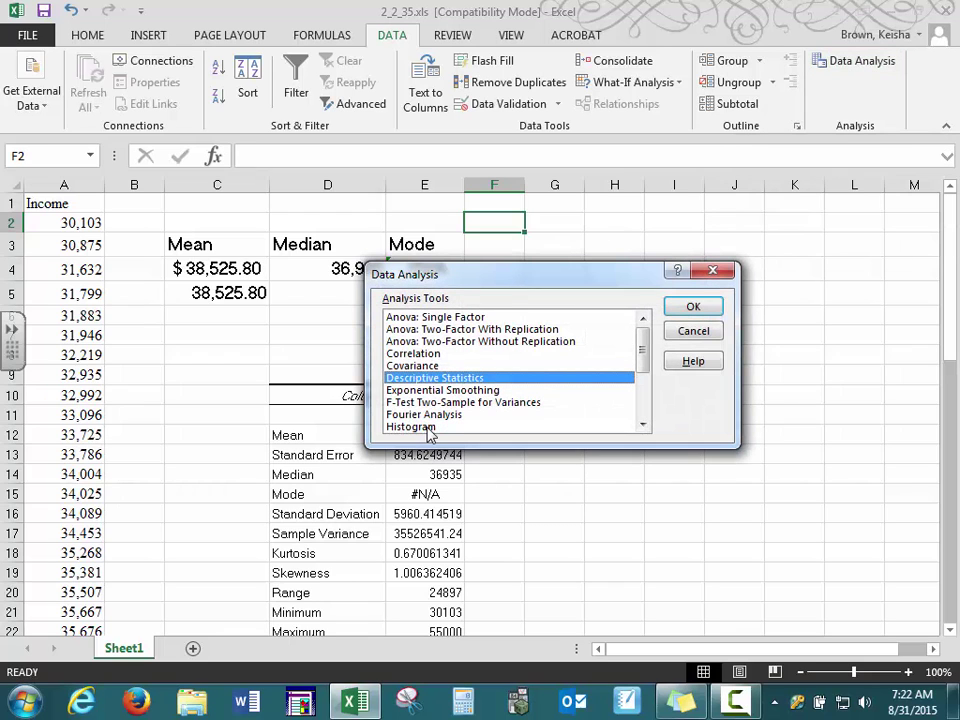
left_click(430, 427)
left_click(704, 309)
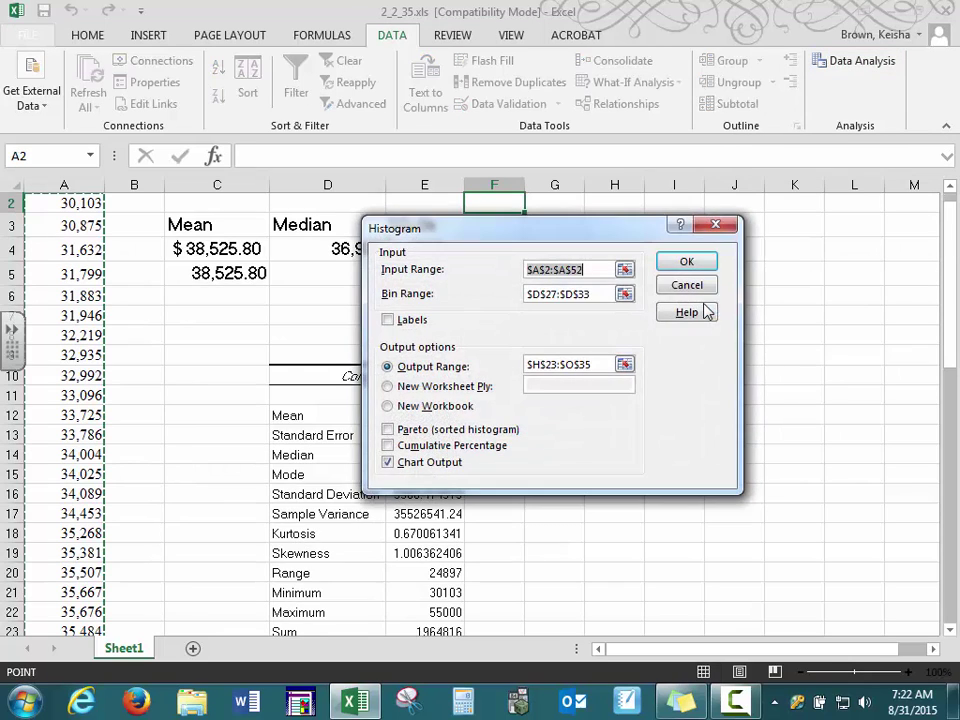
left_click(593, 269)
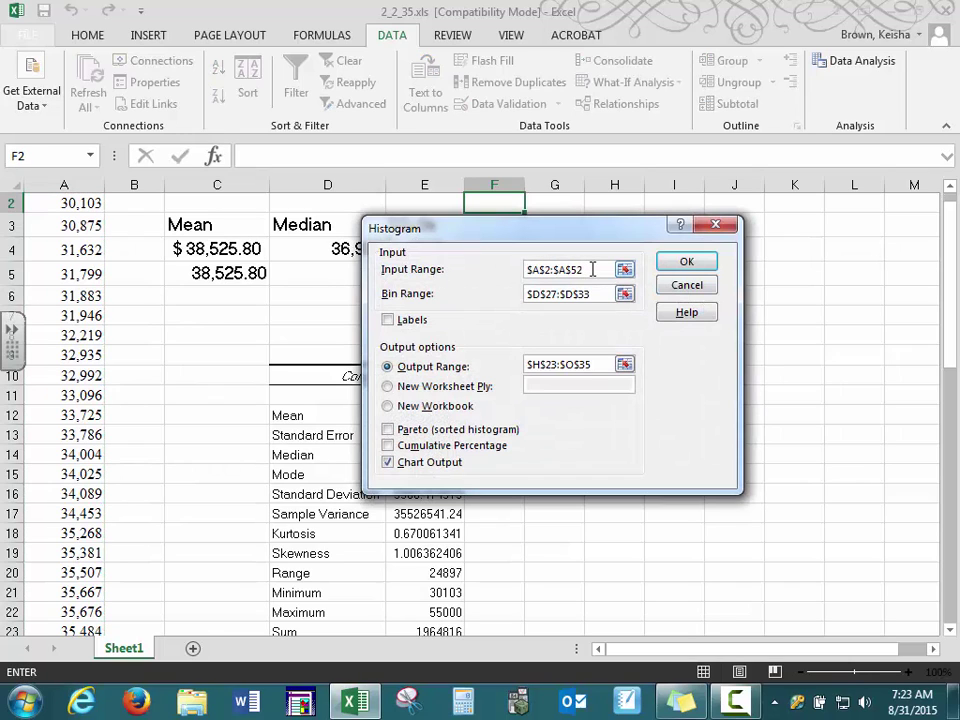
left_click_drag(599, 292, 499, 288)
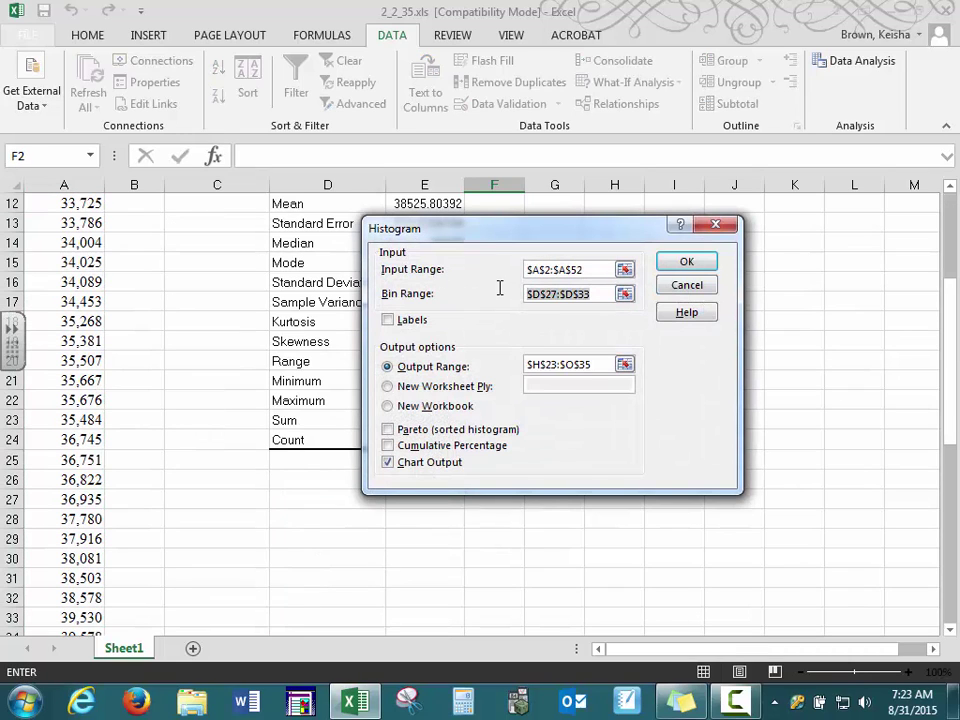
key("Delete")
left_click_drag(527, 233, 280, 232)
left_click(561, 221)
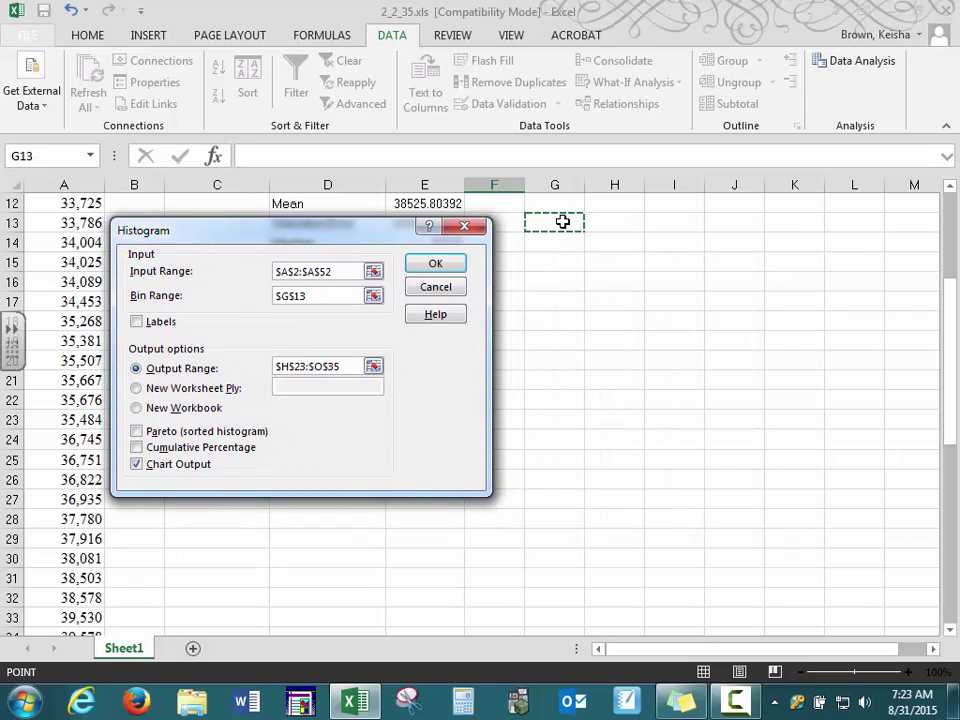
left_click(437, 286)
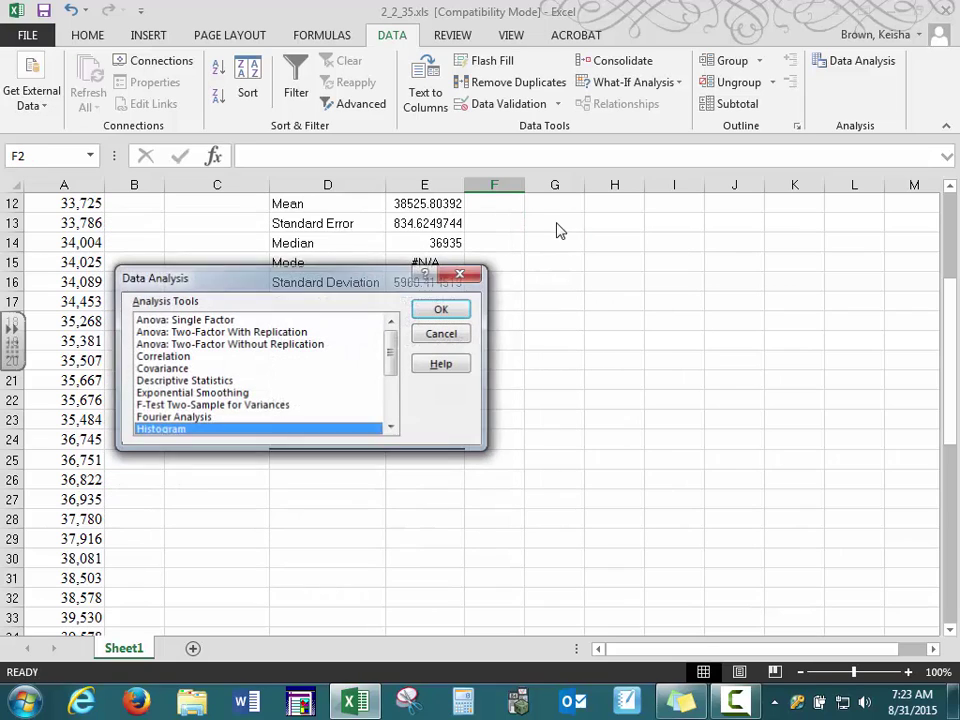
key("Escape")
Step: Enter bin values 0 and 10000 in G13:G14 and extend the series down to 60000 in G19
left_click(553, 223)
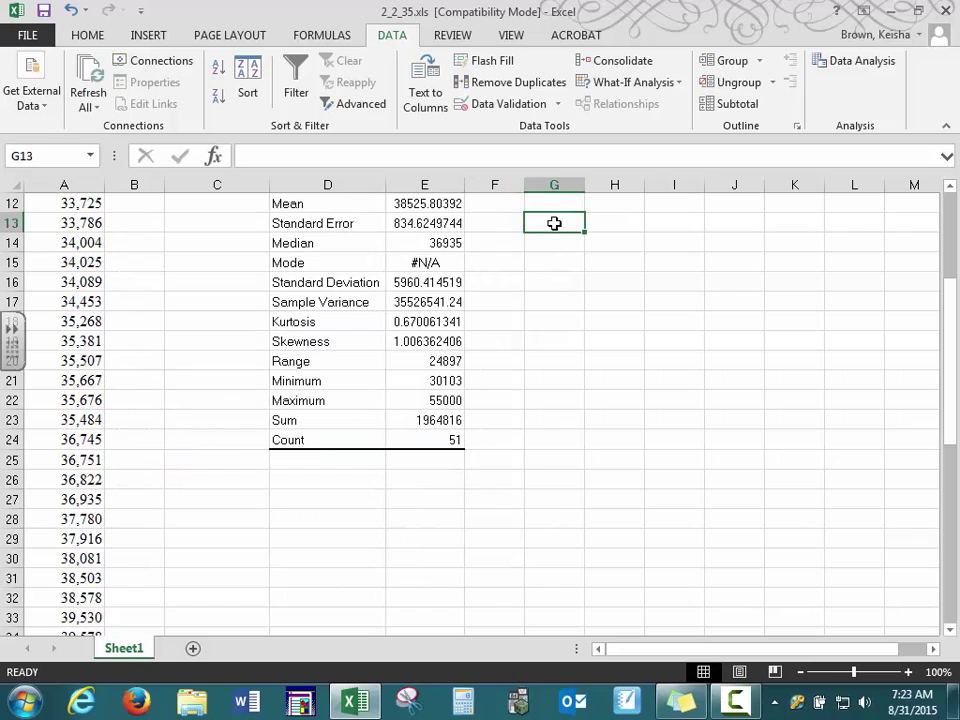
type("0")
key("Return")
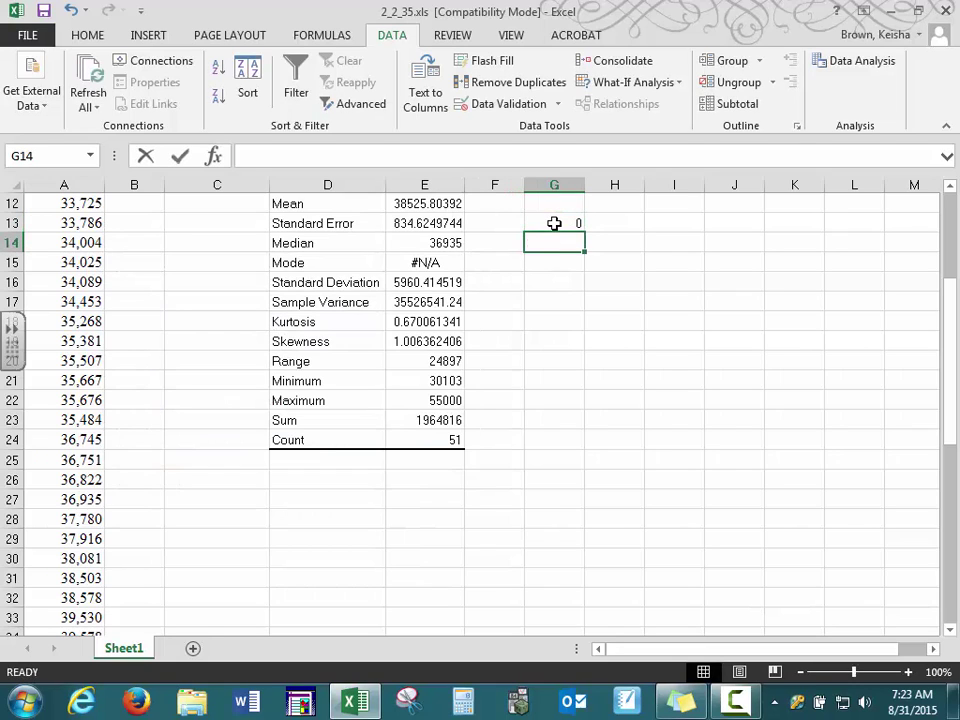
type("20")
type("00")
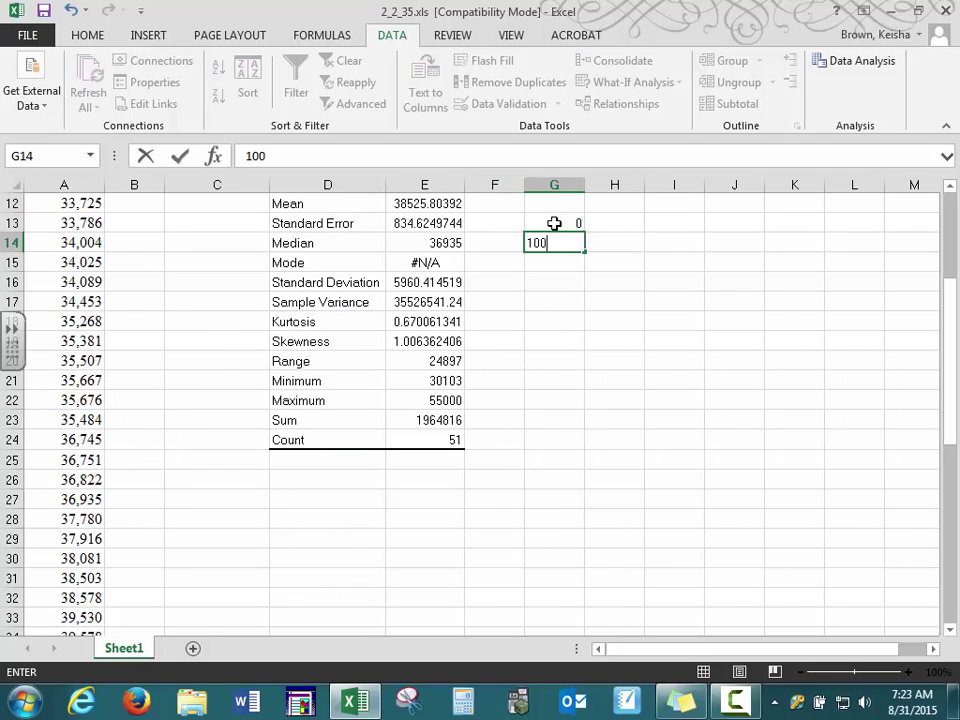
type("00")
key("Return")
left_click_drag(553, 223, 554, 240)
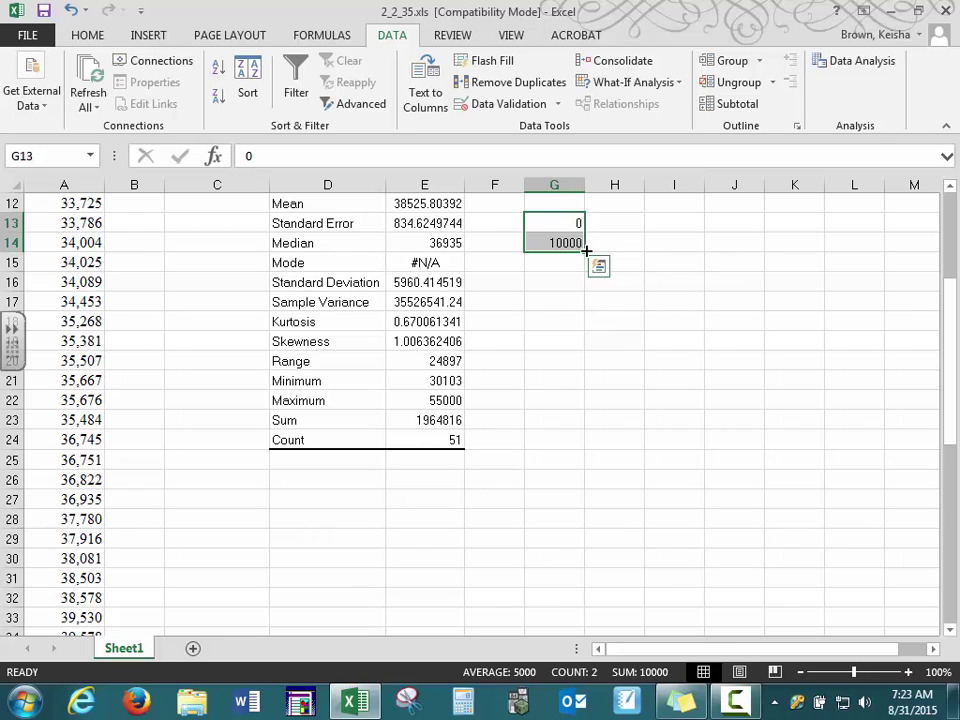
left_click_drag(585, 252, 574, 347)
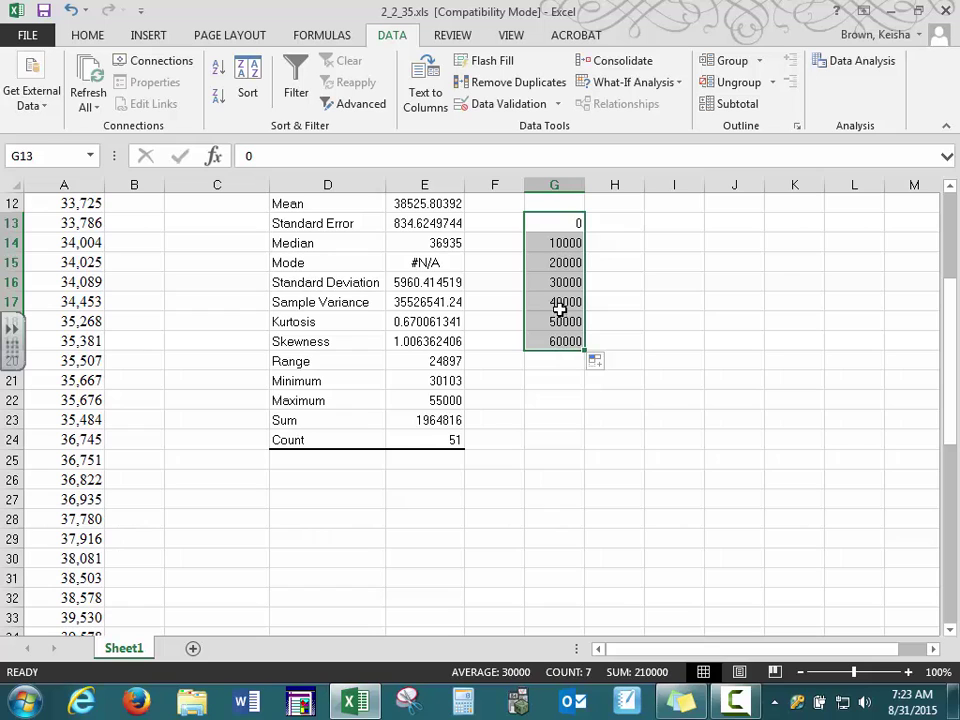
Step: Create a histogram of A2:A52 with bin range G13:G19, output range H23:O35 and chart output
scroll(620, 250, "up", 3)
scroll(640, 292, "down", 1)
left_click(638, 301)
left_click(855, 64)
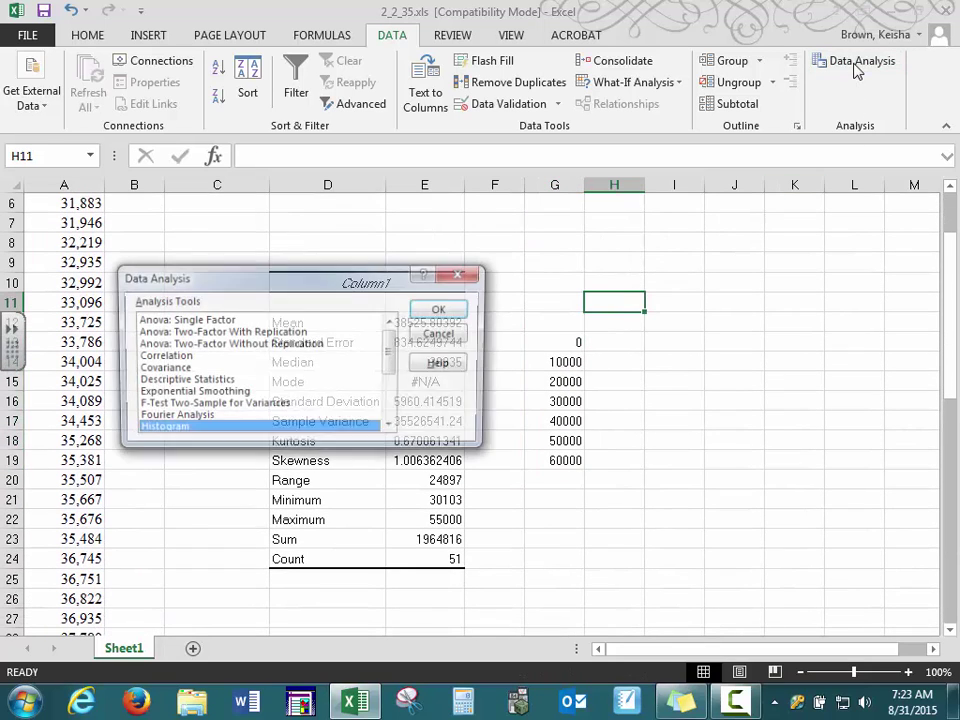
left_click(441, 310)
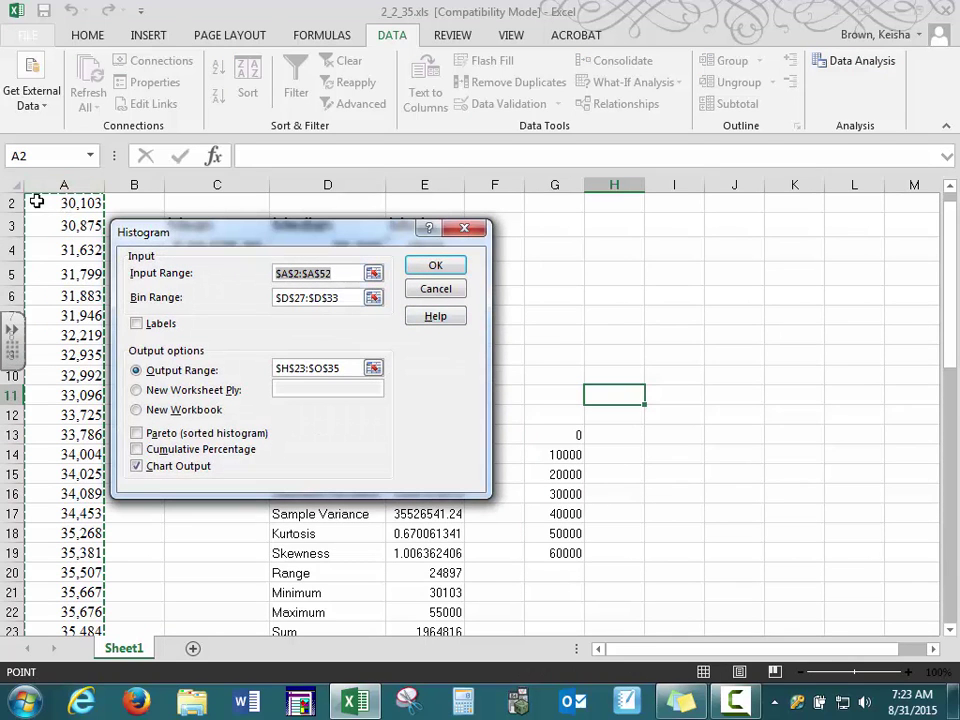
left_click(341, 297)
left_click_drag(345, 297, 265, 297)
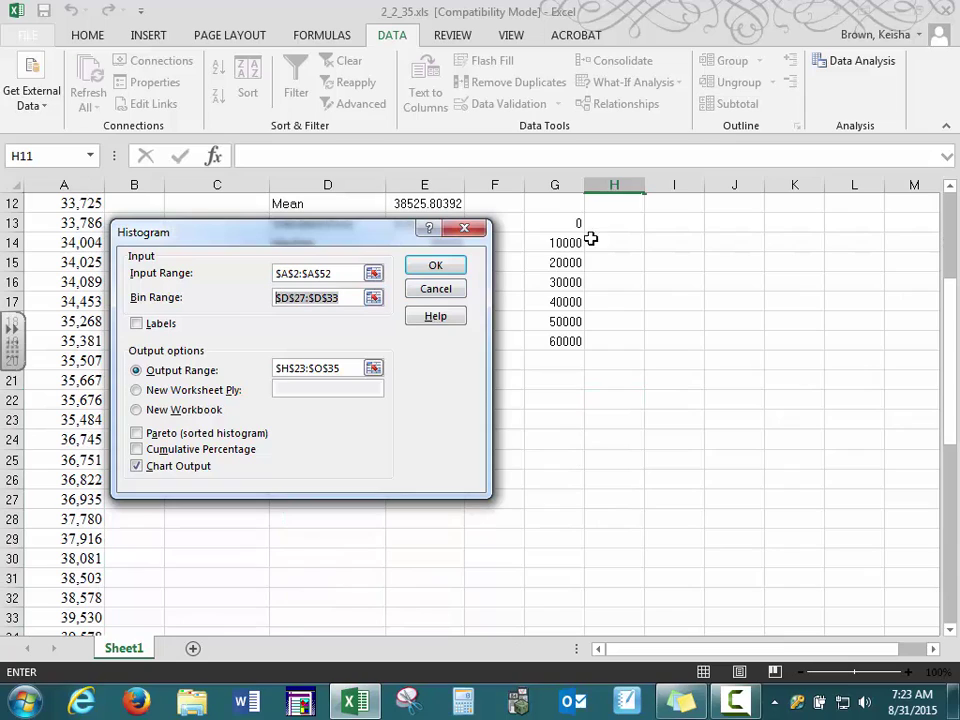
left_click_drag(563, 223, 558, 341)
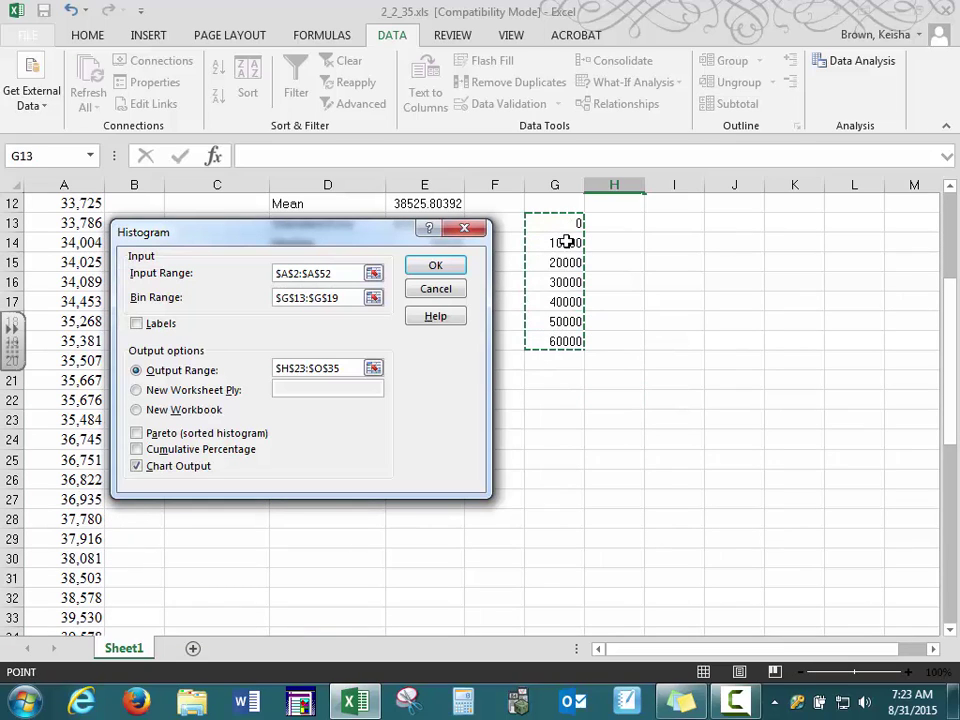
left_click(350, 369)
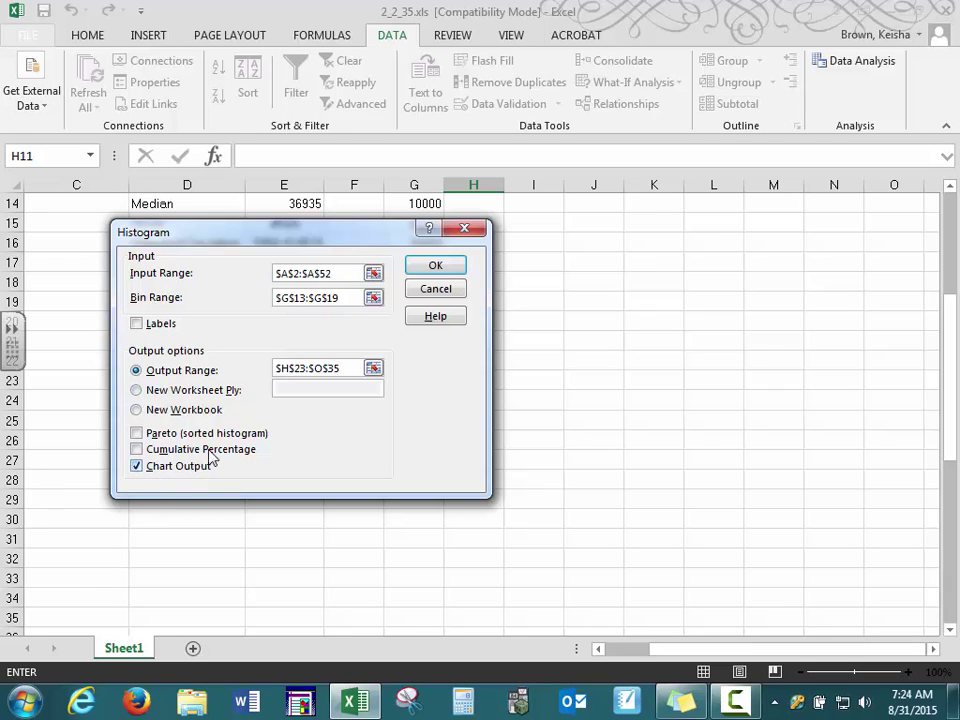
left_click(436, 266)
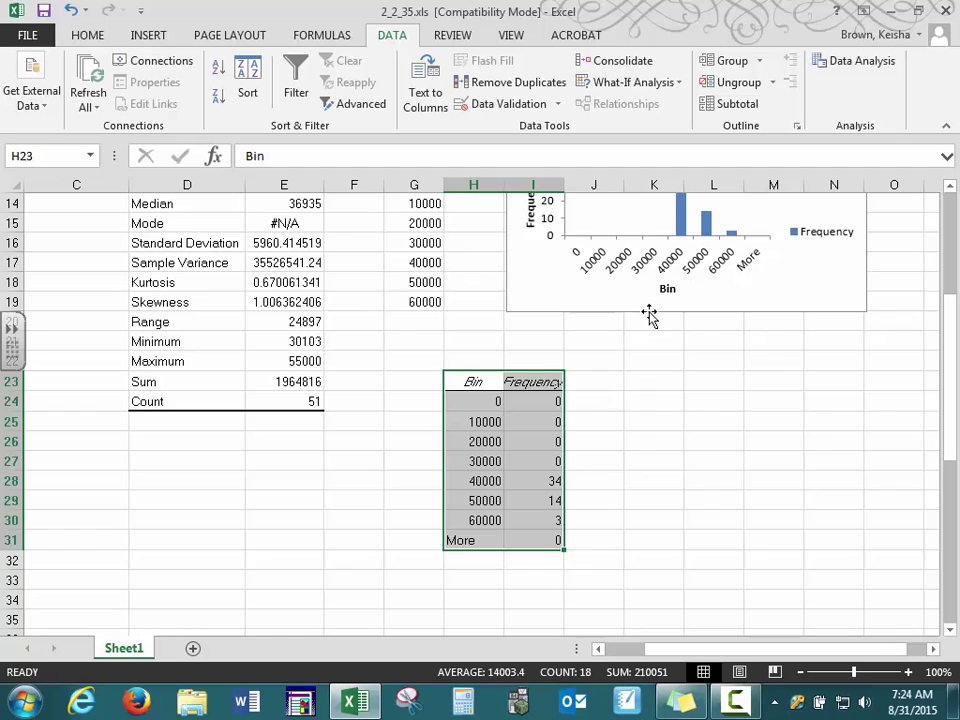
Step: Rename the histogram's horizontal axis title to Income
scroll(647, 317, "up", 2)
scroll(802, 335, "down", 1)
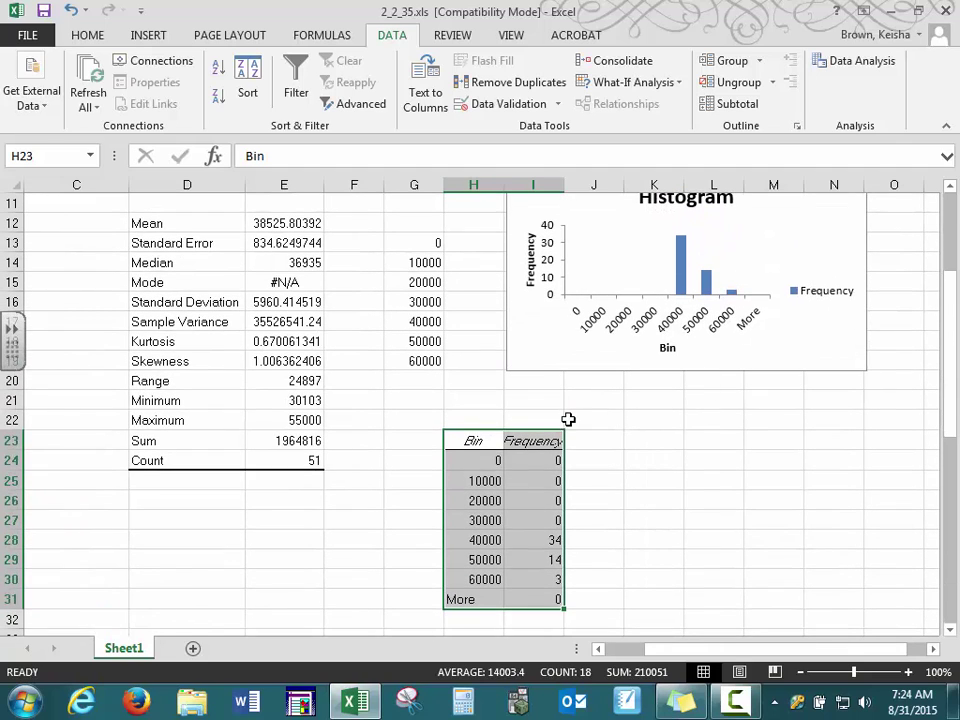
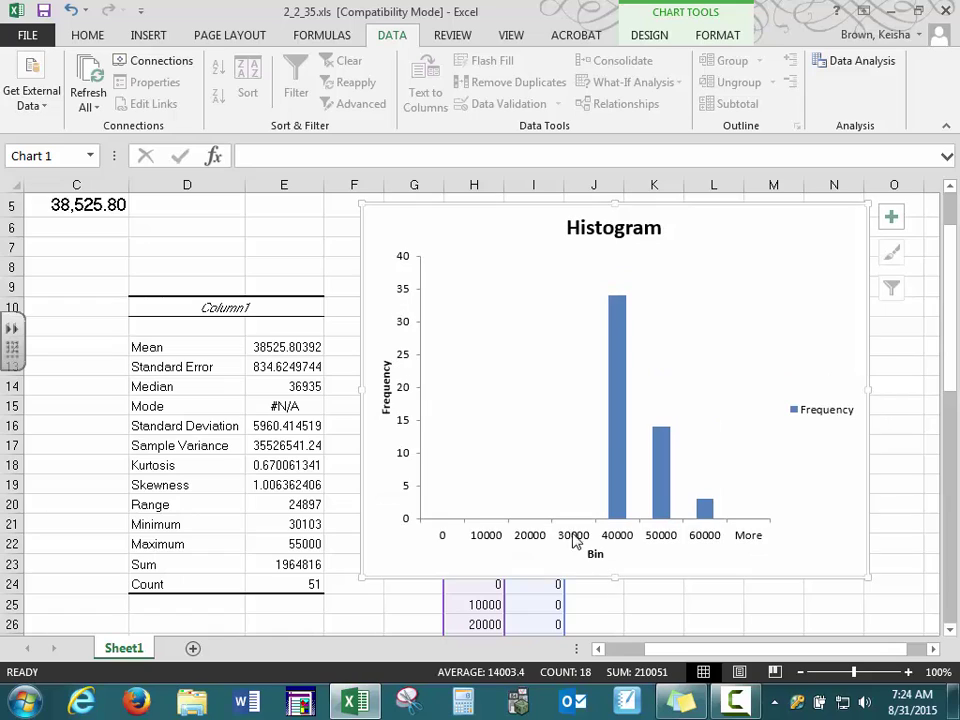
left_click(592, 555)
left_click(600, 553)
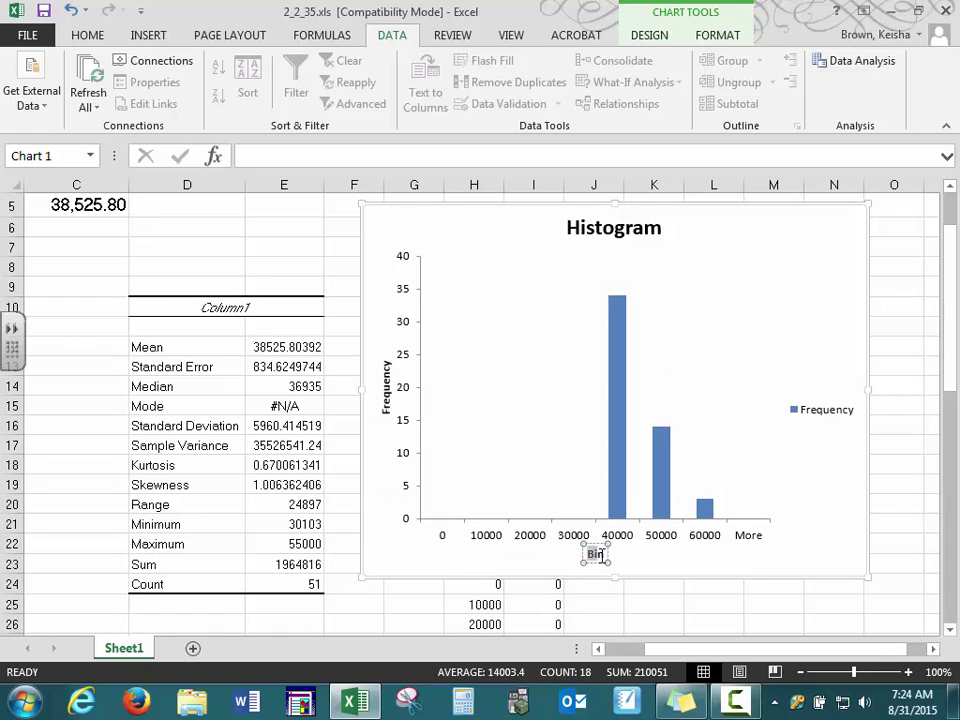
type("Income")
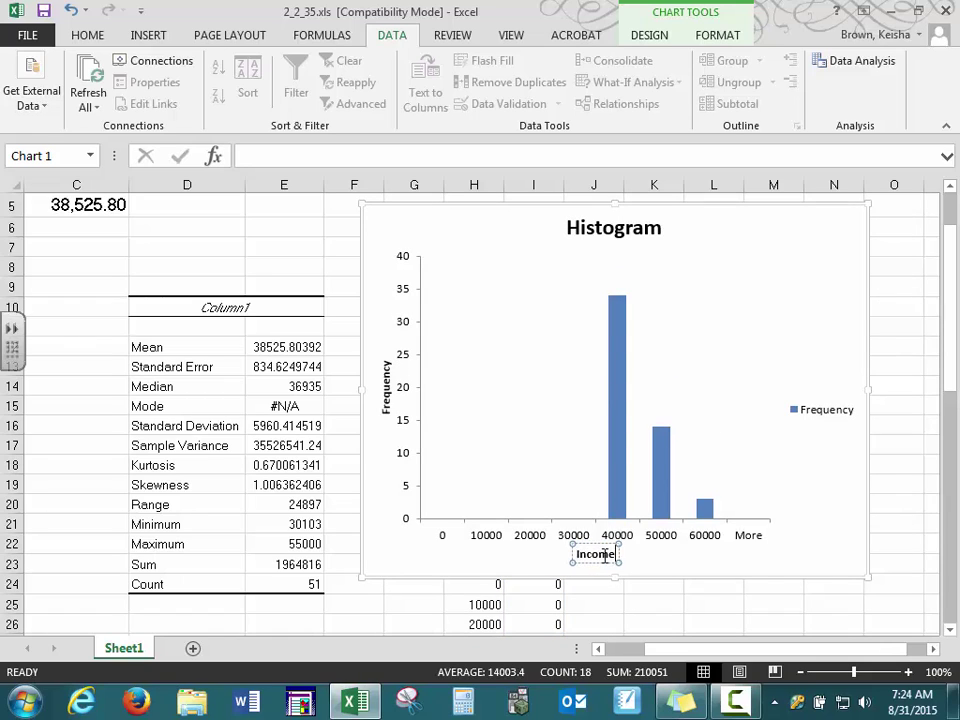
Step: Delete the histogram's Frequency legend and change the chart title to Histogram of Income
left_click(831, 416)
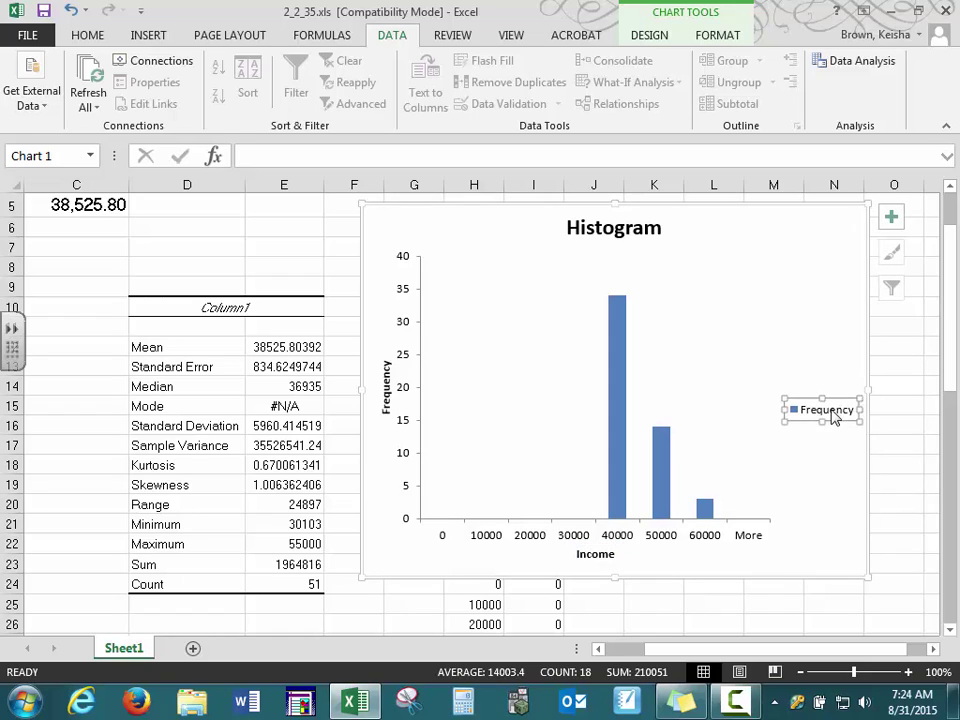
key("Delete")
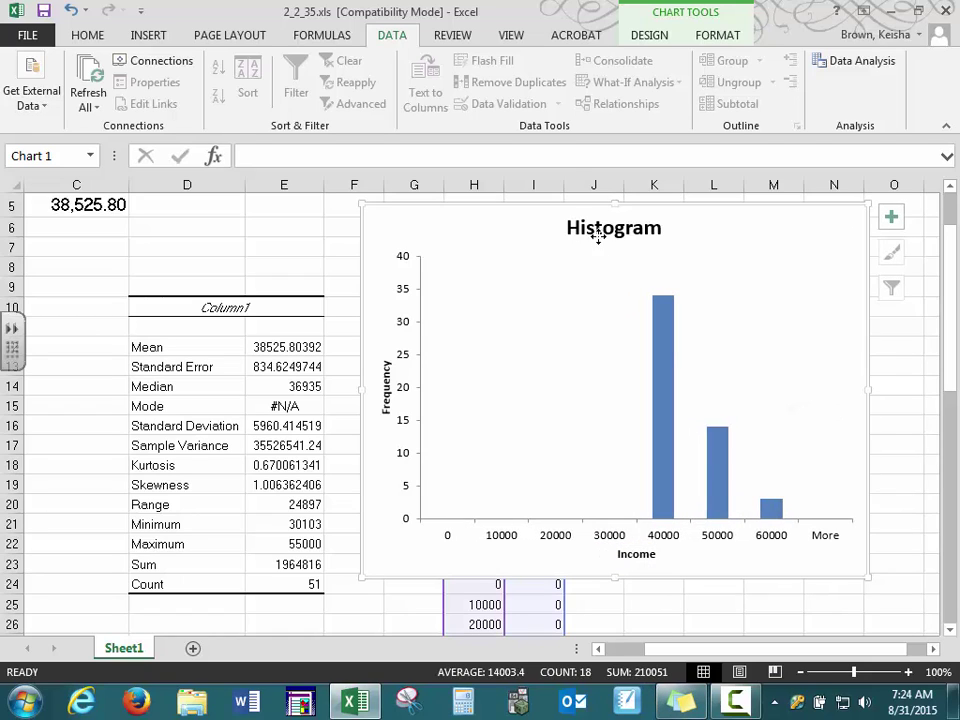
left_click(568, 228)
left_click(660, 225)
type("of Income")
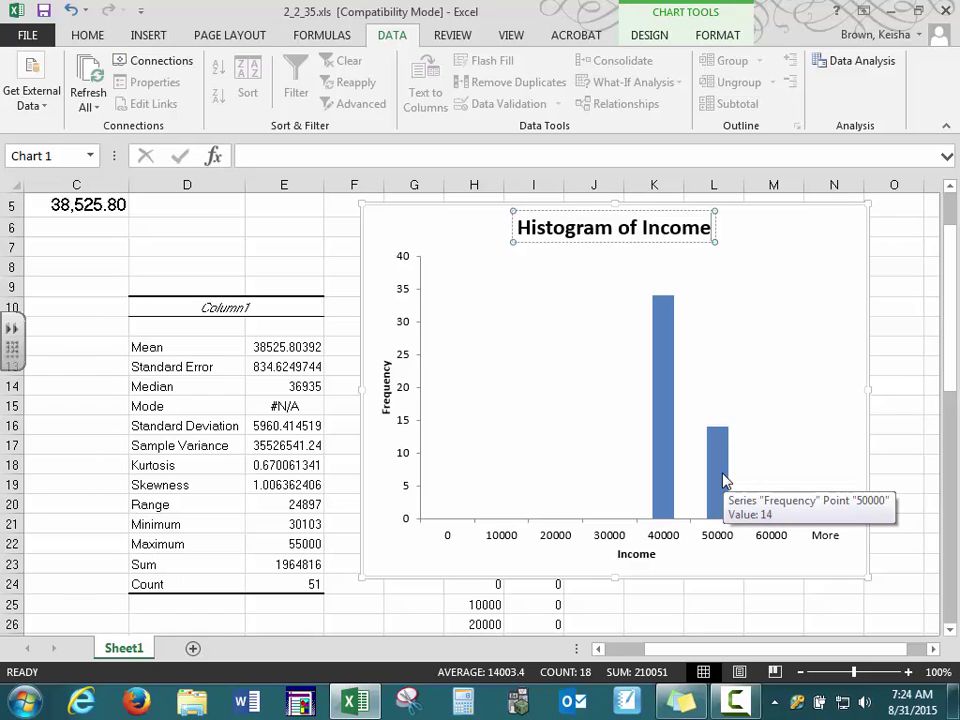
Step: Set the gap width of the histogram's Frequency series to 0% and close the formatting pane
right_click(724, 480)
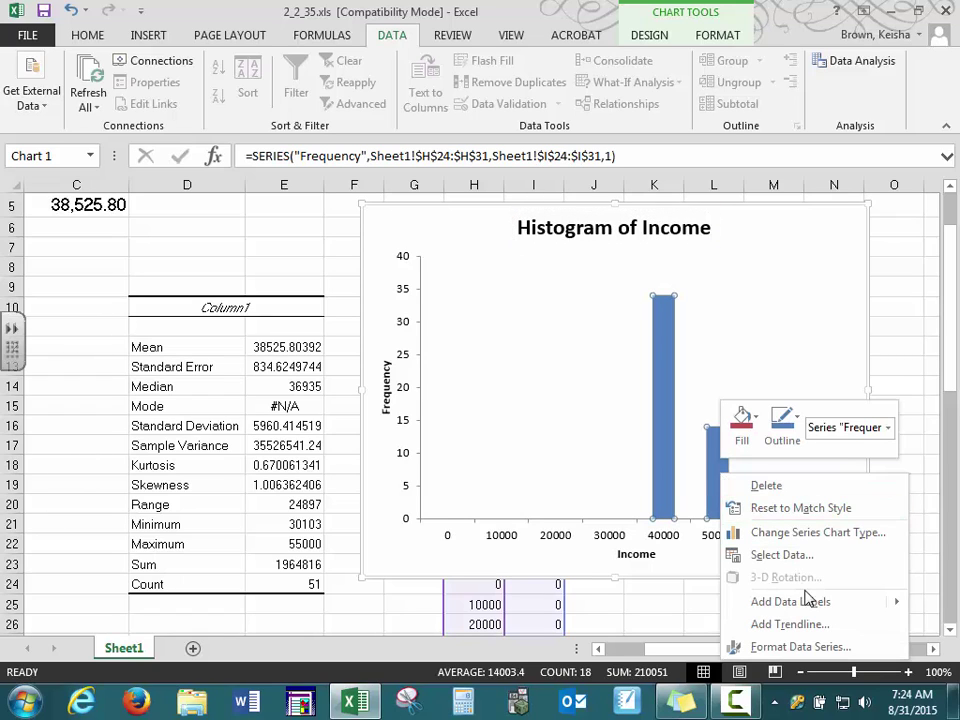
left_click(801, 647)
left_click_drag(903, 424, 862, 433)
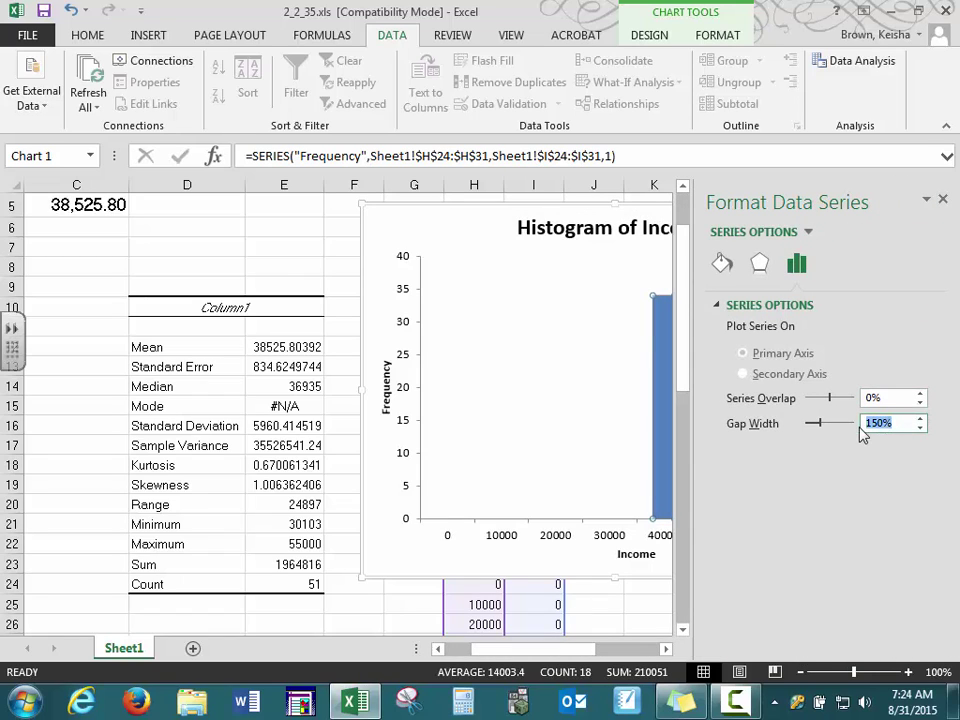
type("0")
key("Return")
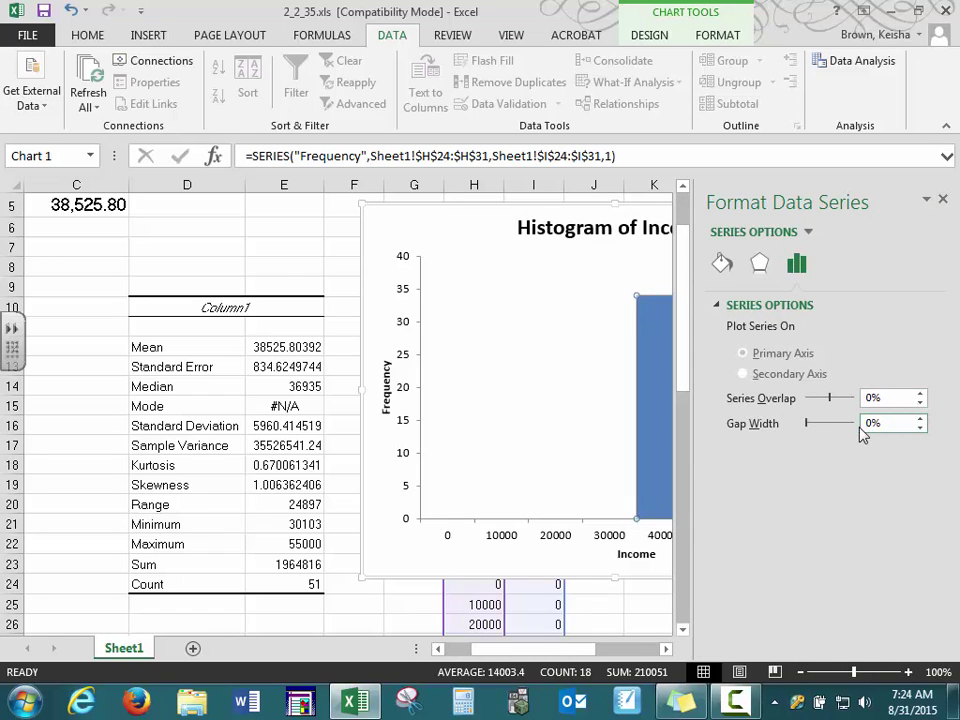
left_click(555, 565)
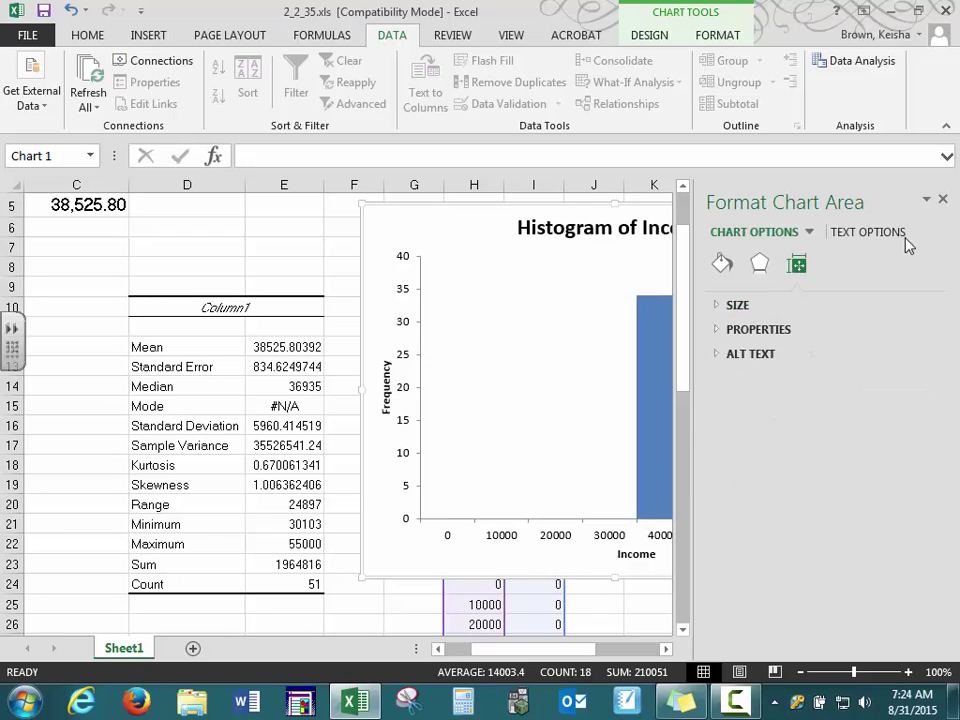
left_click(944, 200)
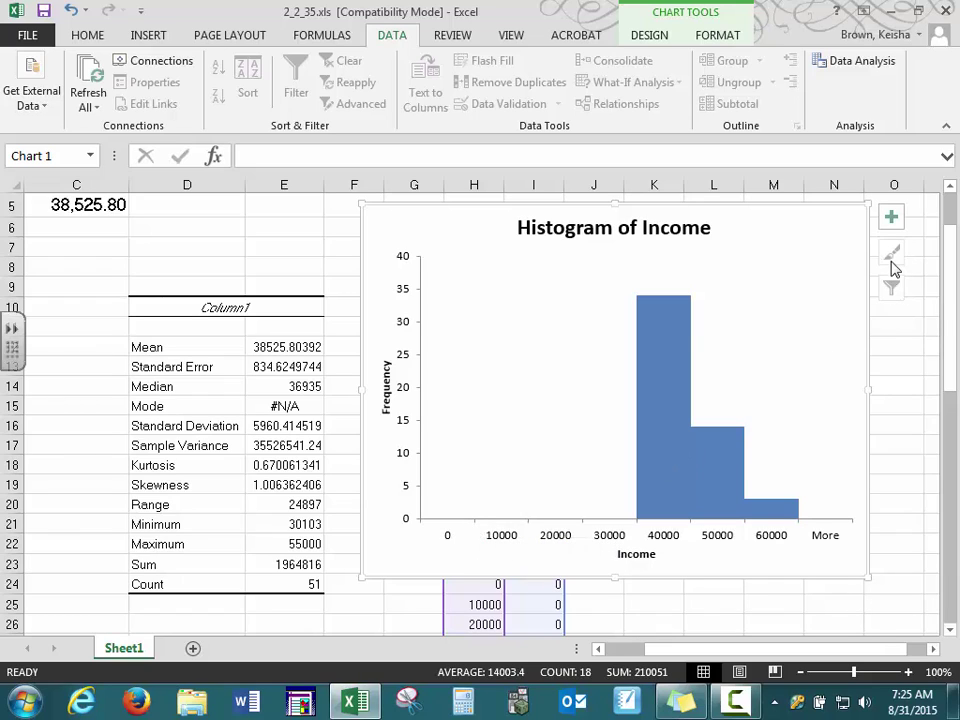
Step: Set the histogram's horizontal axis position to On tick marks and close the formatting pane
right_click(710, 468)
right_click(672, 535)
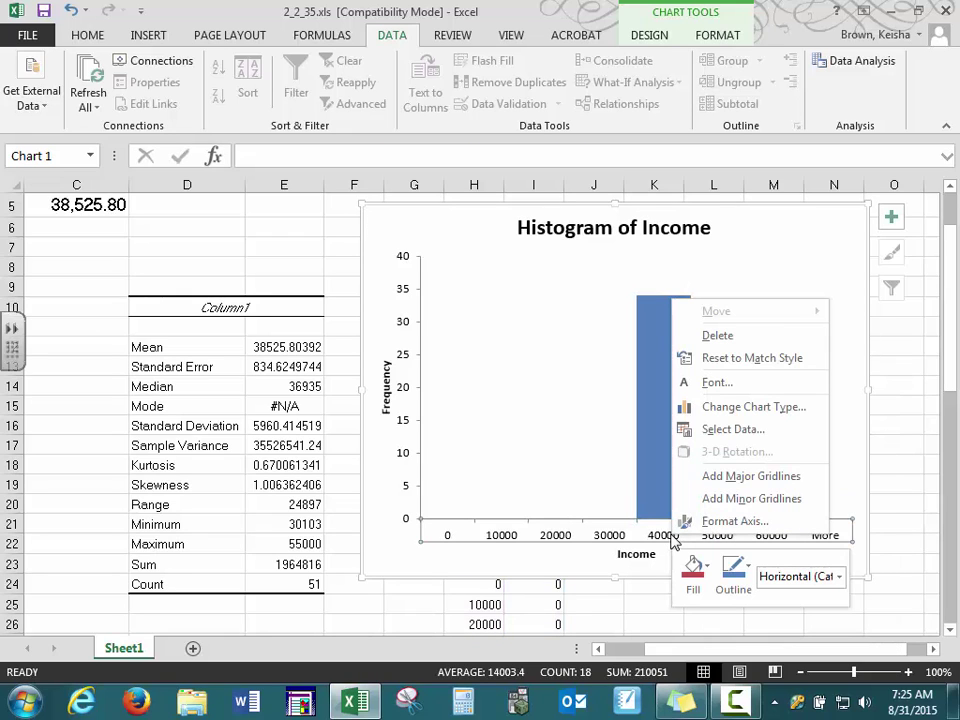
left_click(731, 521)
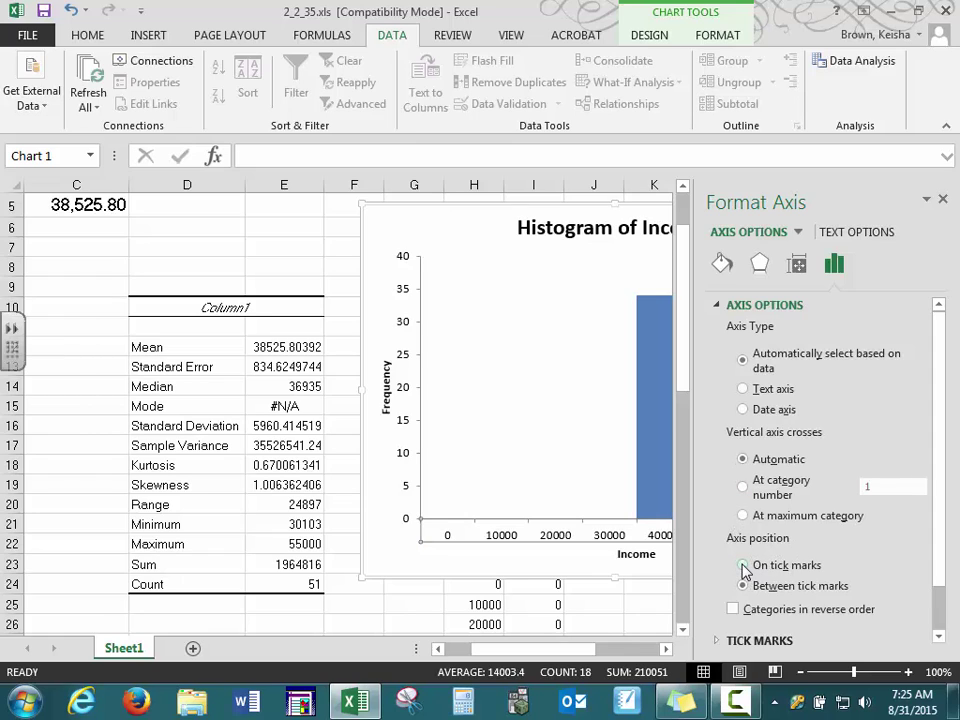
left_click(743, 566)
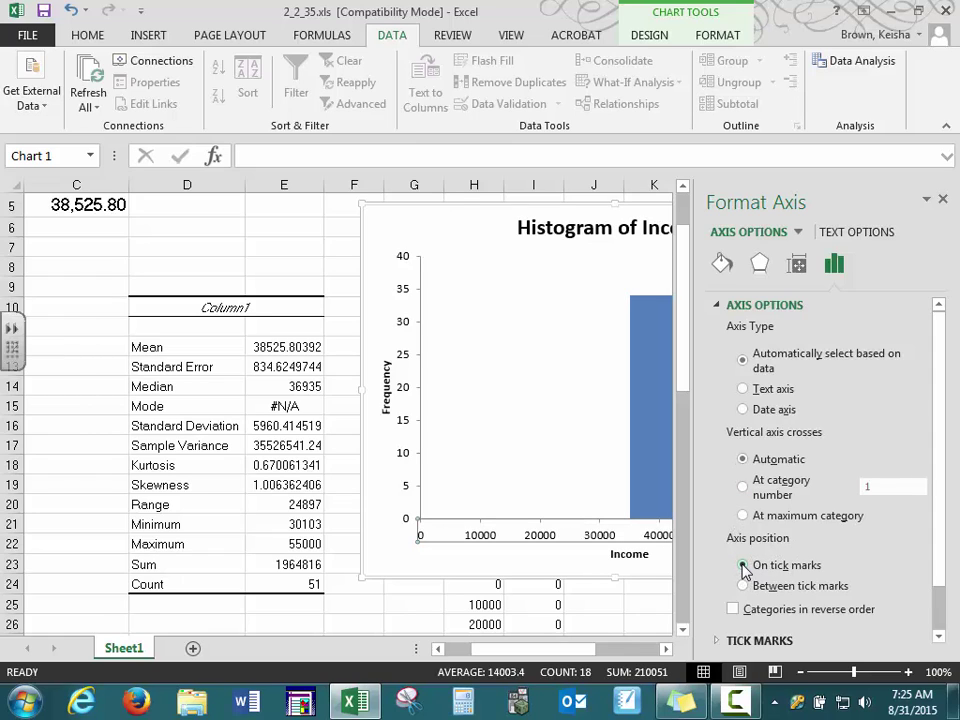
left_click(942, 199)
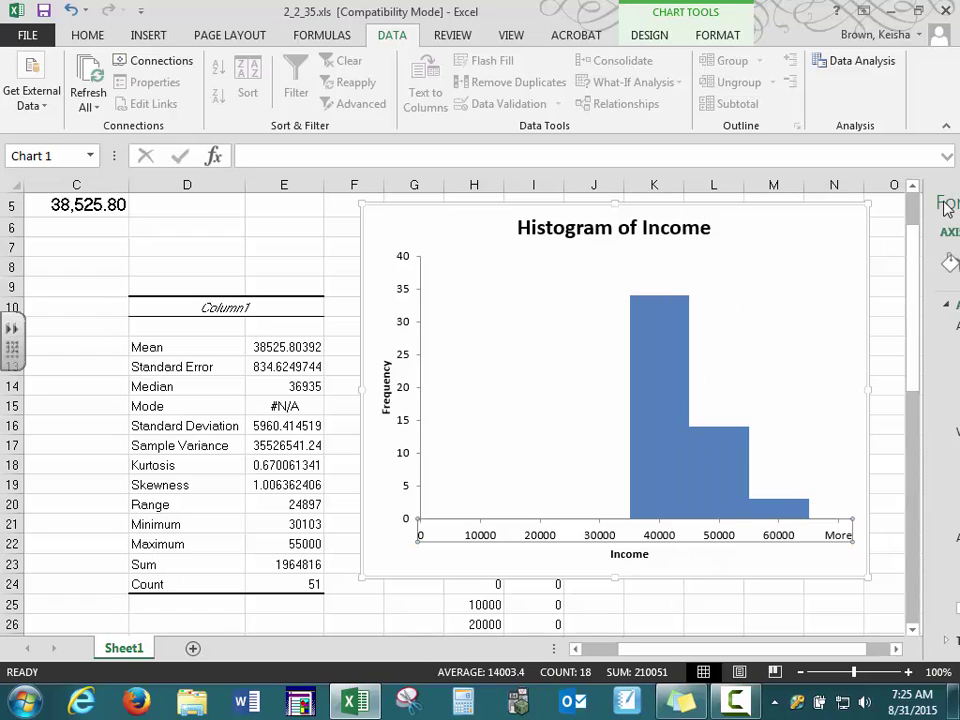